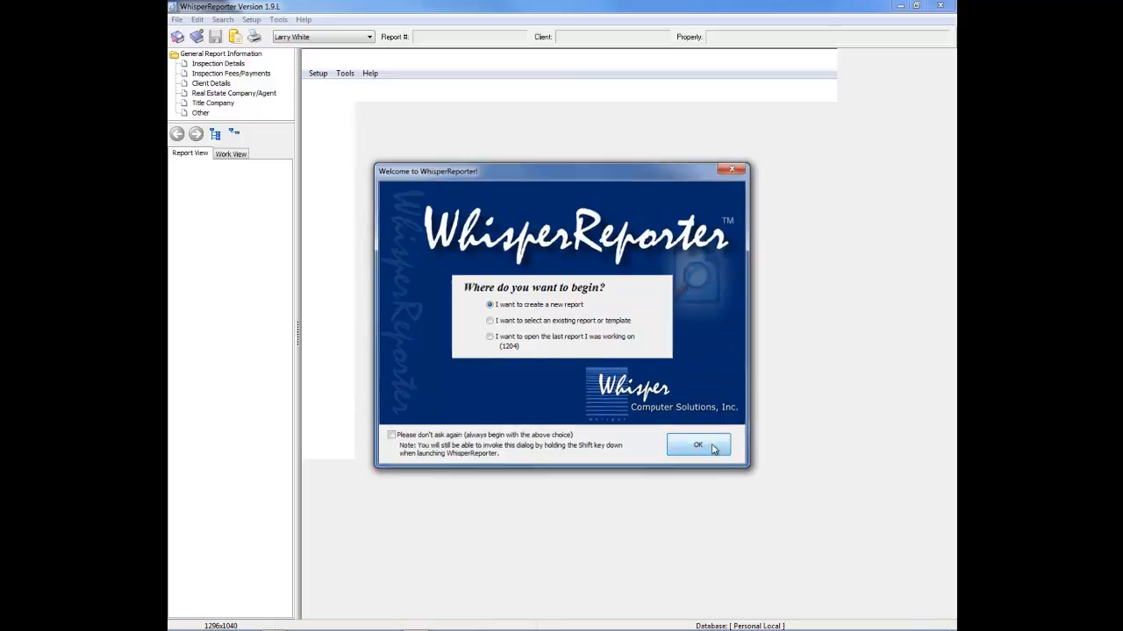
- Create a new report based on the Texas 7-2 Blank (v1.2) template with dynamic report number generation
{"action": "left_click", "coordinate": [715, 439]}
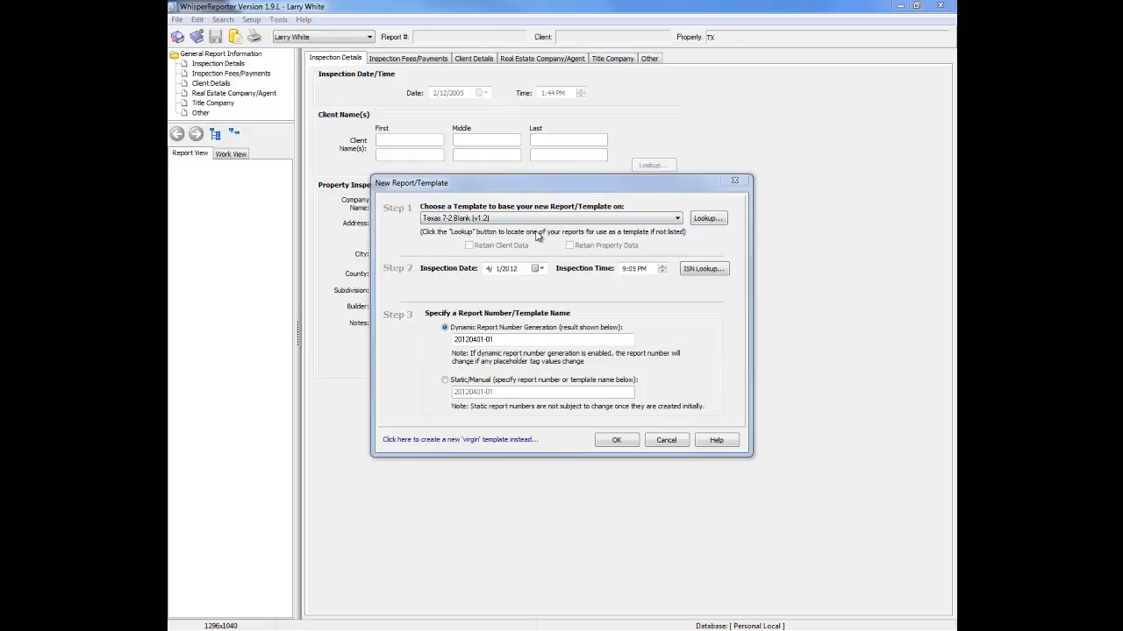
{"action": "left_click", "coordinate": [484, 221]}
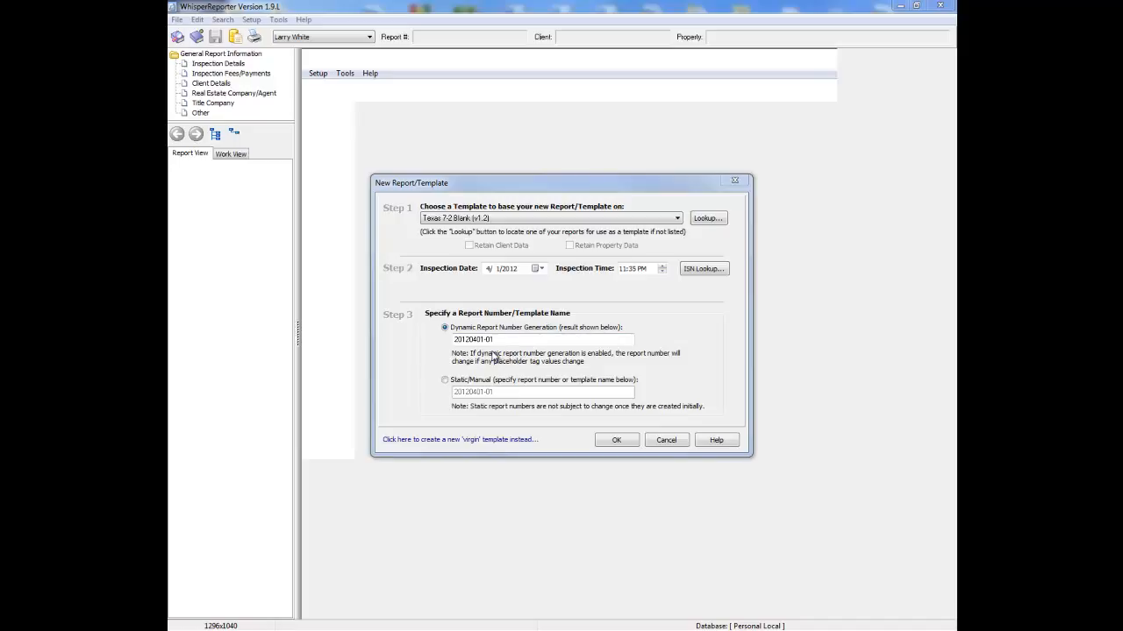
{"action": "left_click", "coordinate": [617, 441]}
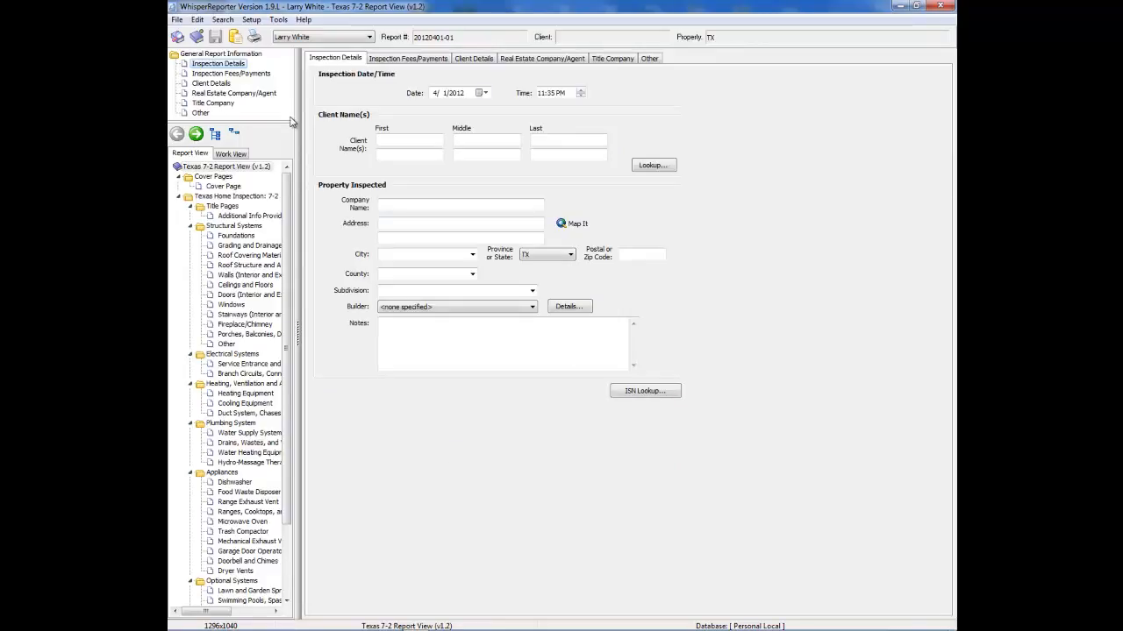
- In the Foundations section, insert the prewritten "SUGGESTED FOUNDATION MAINTENANCE & CARE" remark for slabs below the Comments line
{"action": "left_click", "coordinate": [201, 167]}
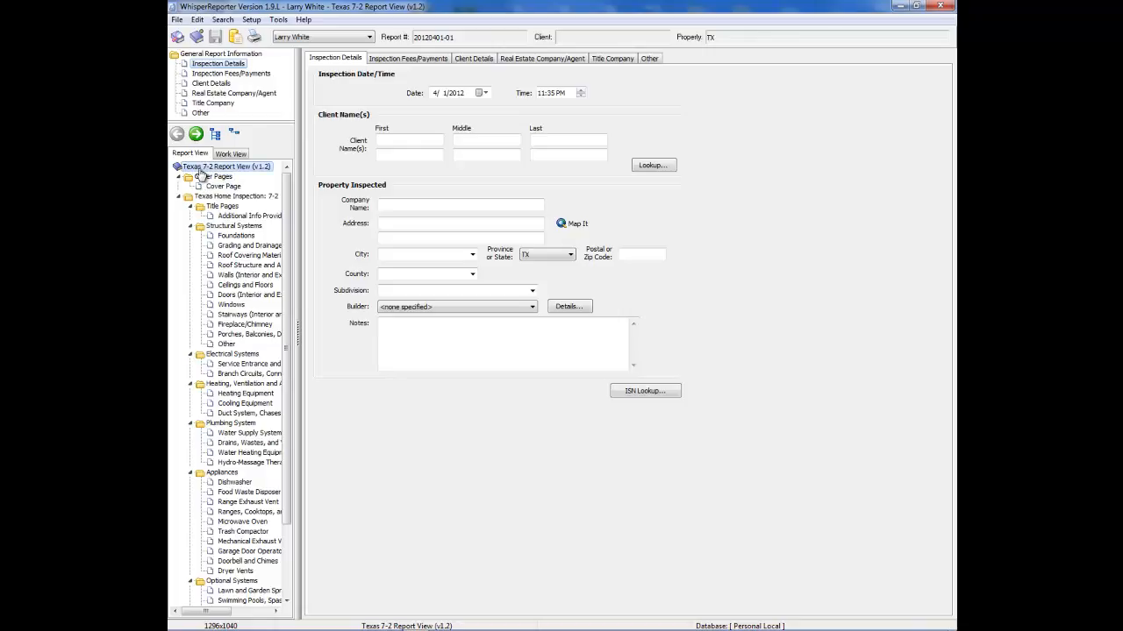
{"action": "left_click", "coordinate": [213, 177]}
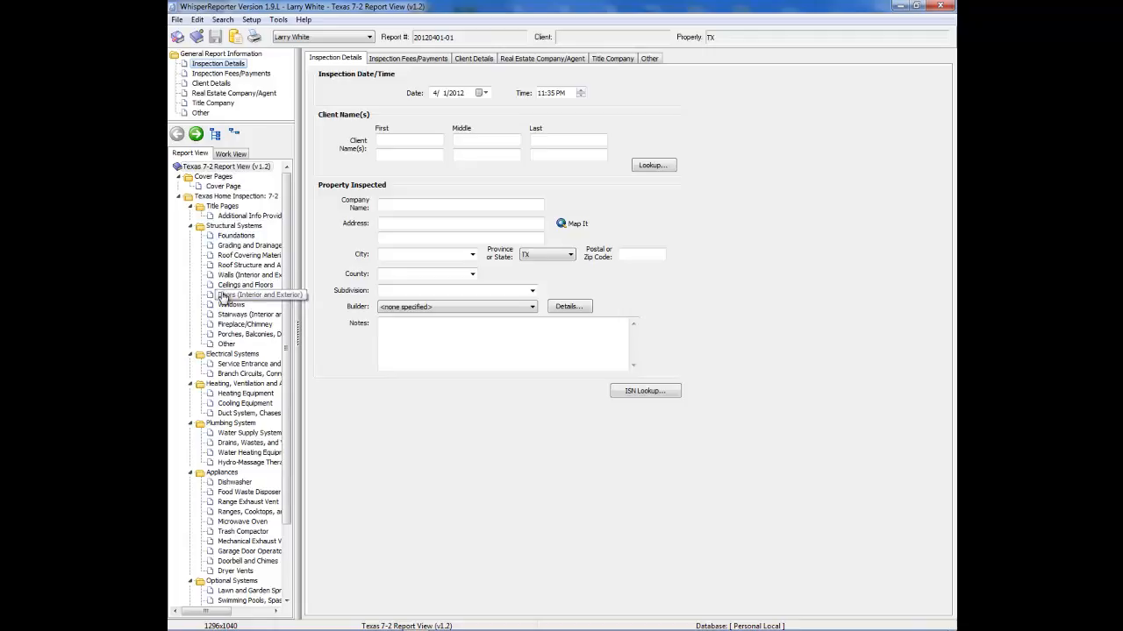
{"action": "left_click", "coordinate": [234, 237]}
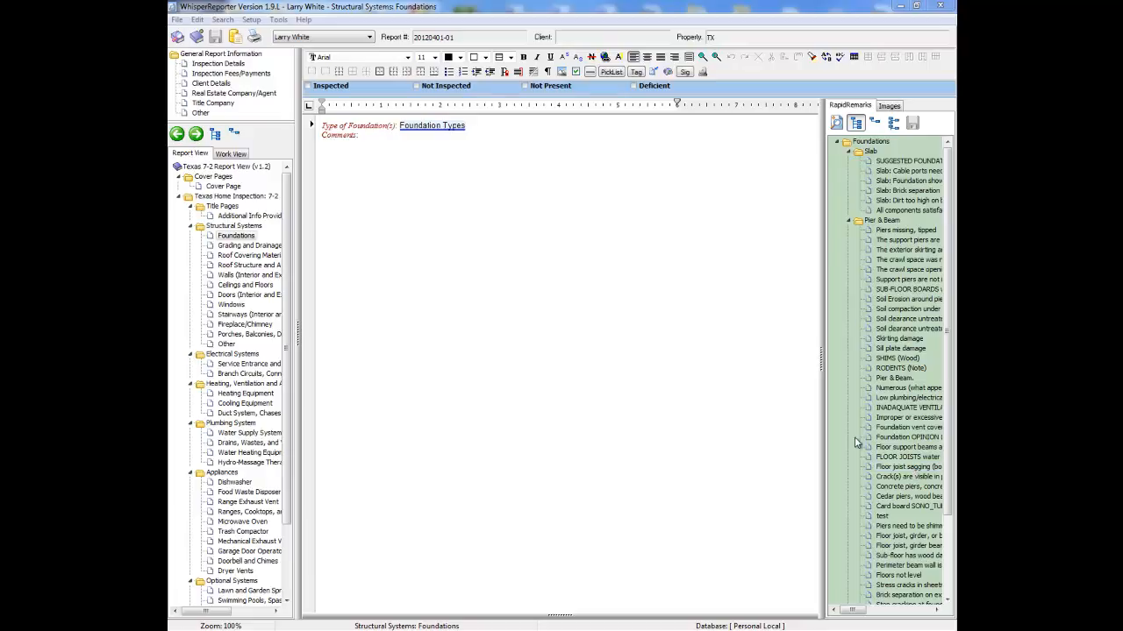
{"action": "left_click", "coordinate": [890, 105]}
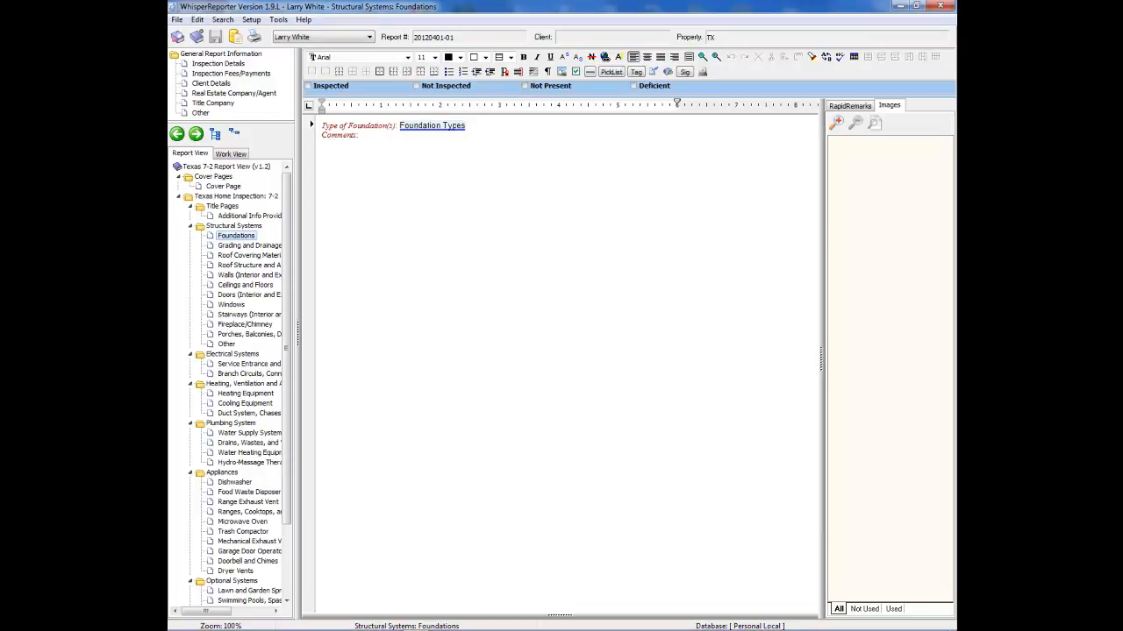
{"action": "left_click", "coordinate": [847, 105]}
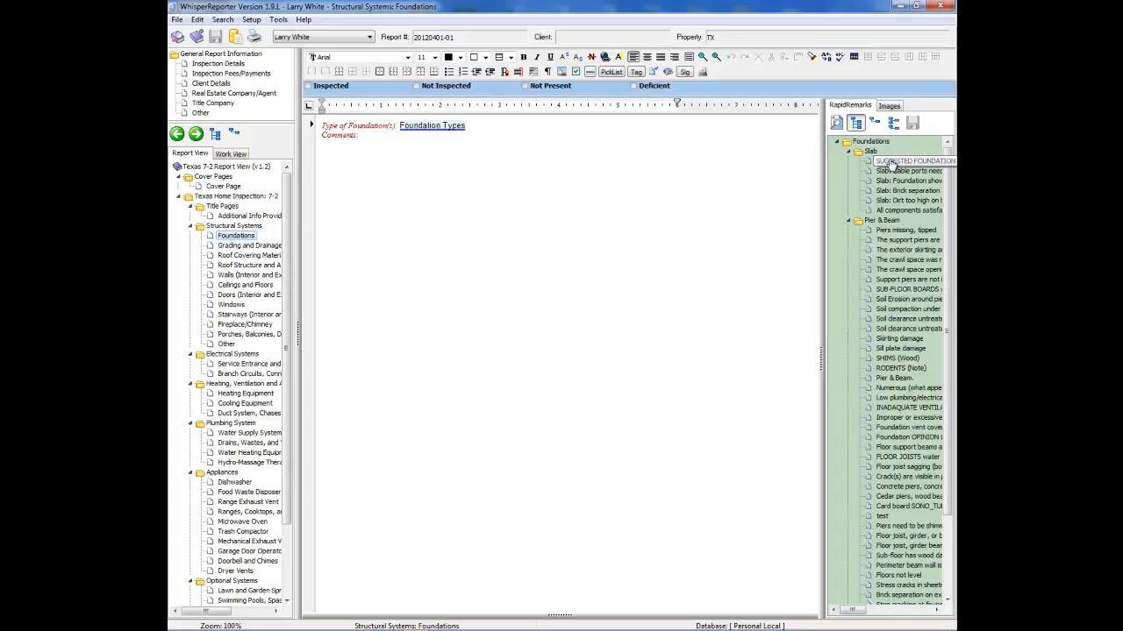
{"action": "mouse_move", "coordinate": [891, 164]}
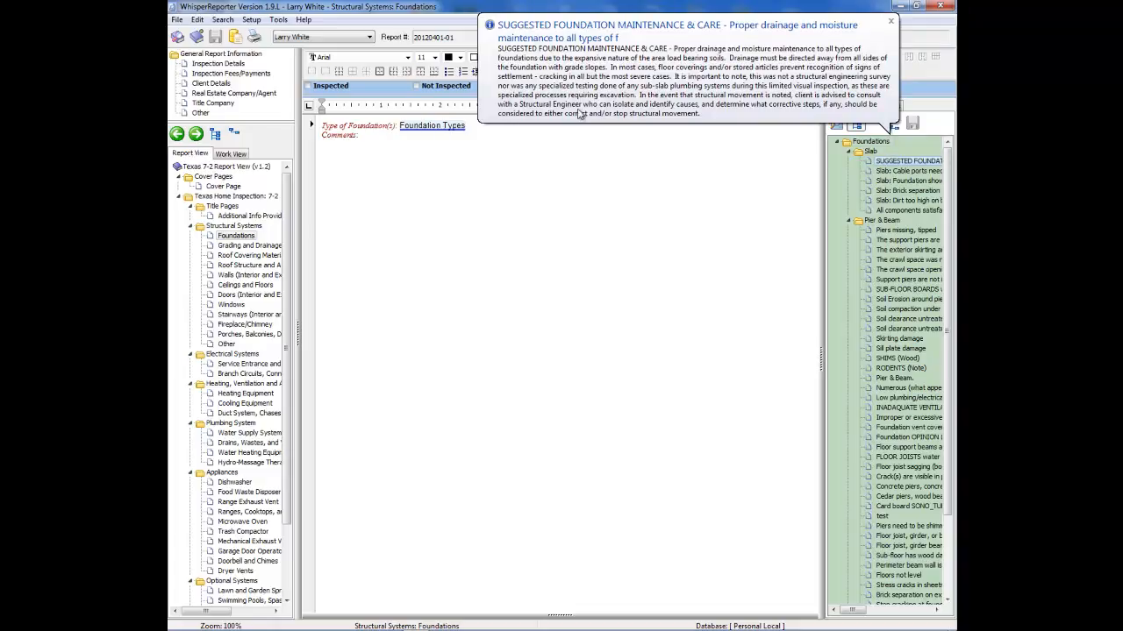
{"action": "left_click", "coordinate": [329, 165]}
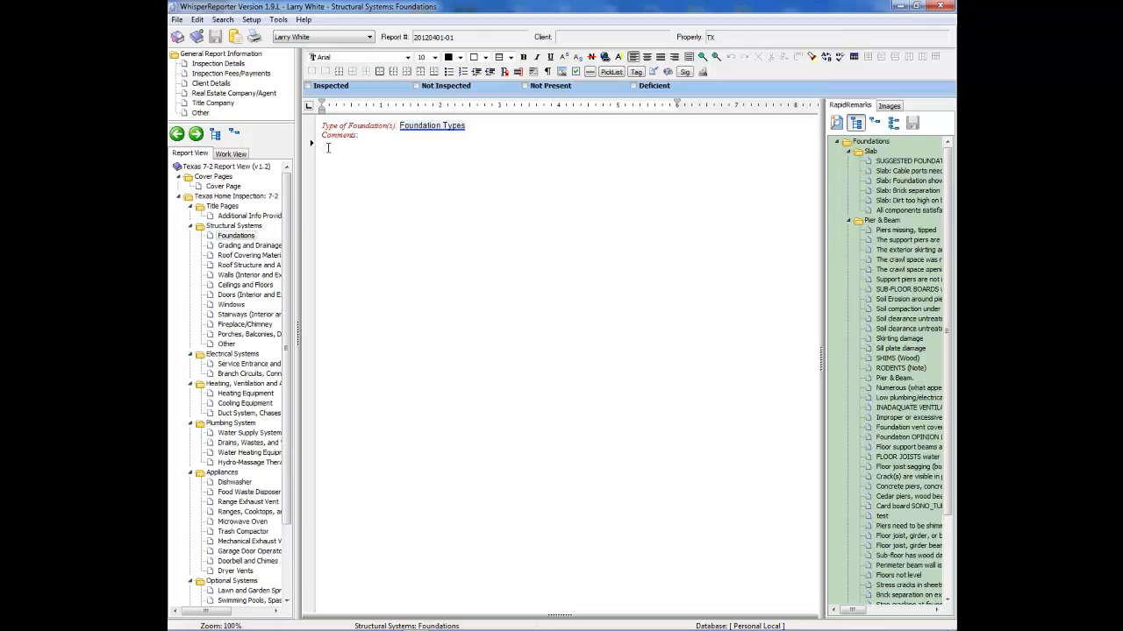
{"action": "double_click", "coordinate": [905, 163]}
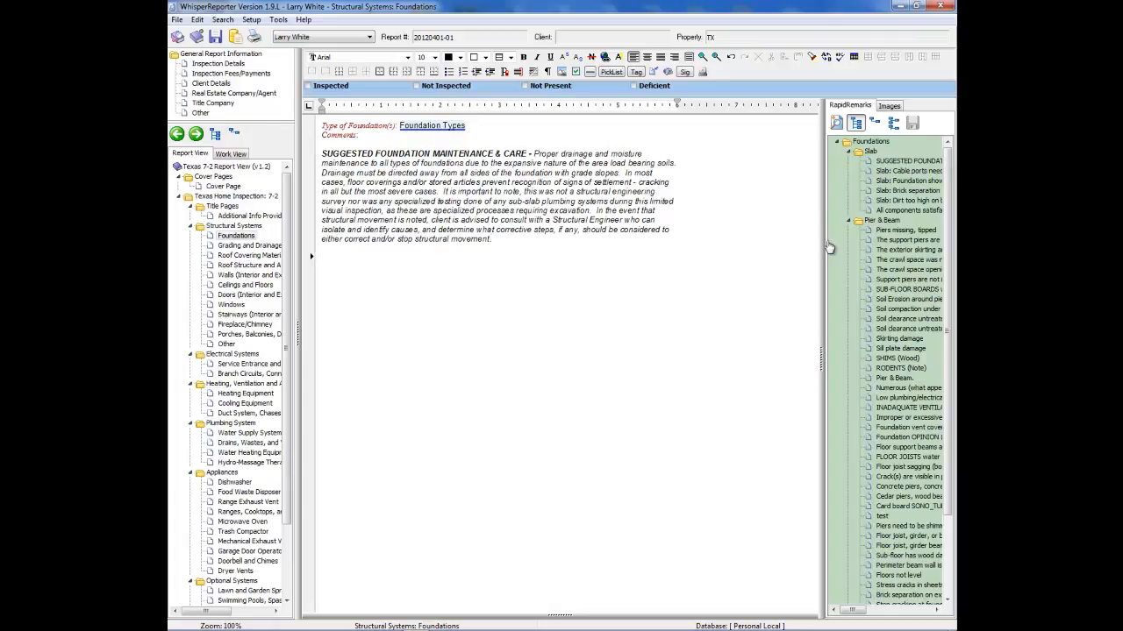
- Preload all four pictures from the Inspection Images > Pics folder into the report database as auto-scaled photos
{"action": "left_click", "coordinate": [890, 106]}
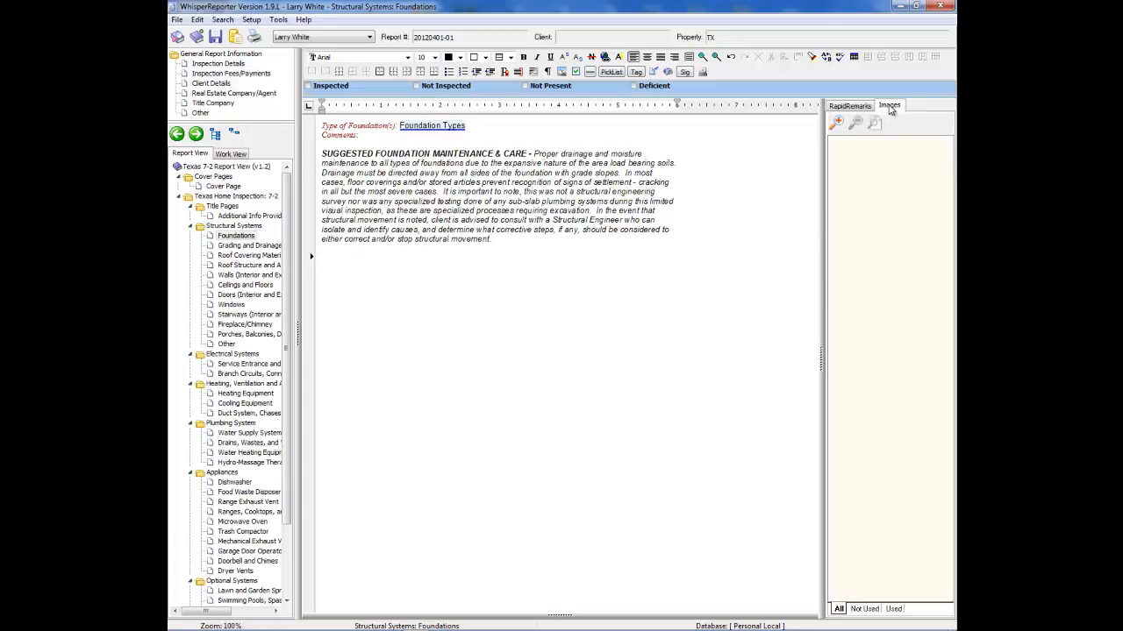
{"action": "right_click", "coordinate": [864, 254]}
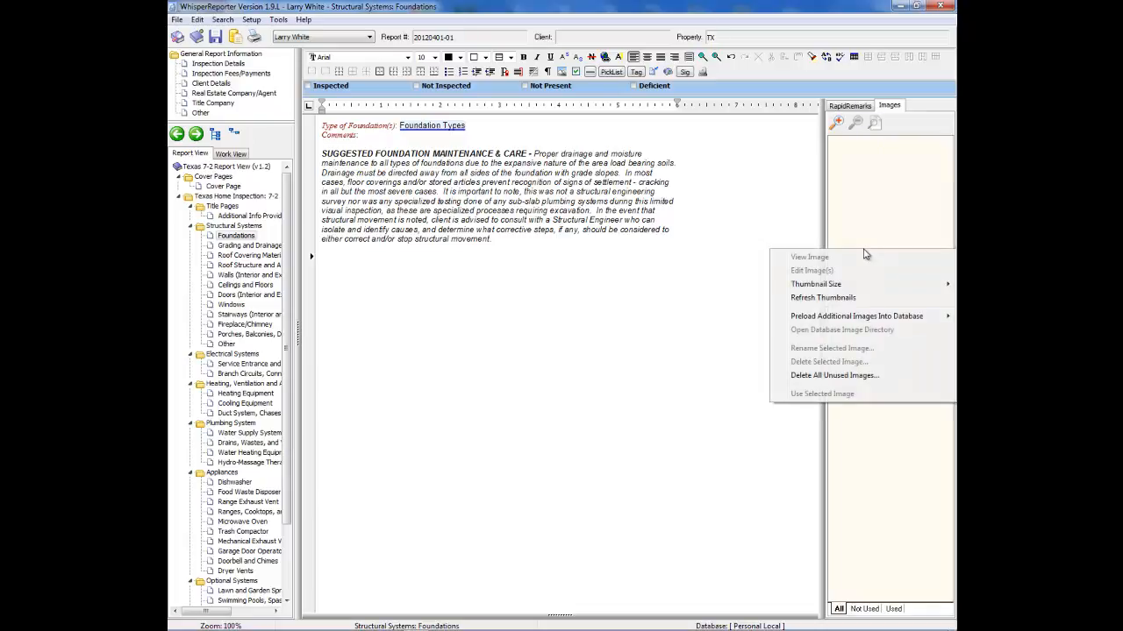
{"action": "mouse_move", "coordinate": [848, 319]}
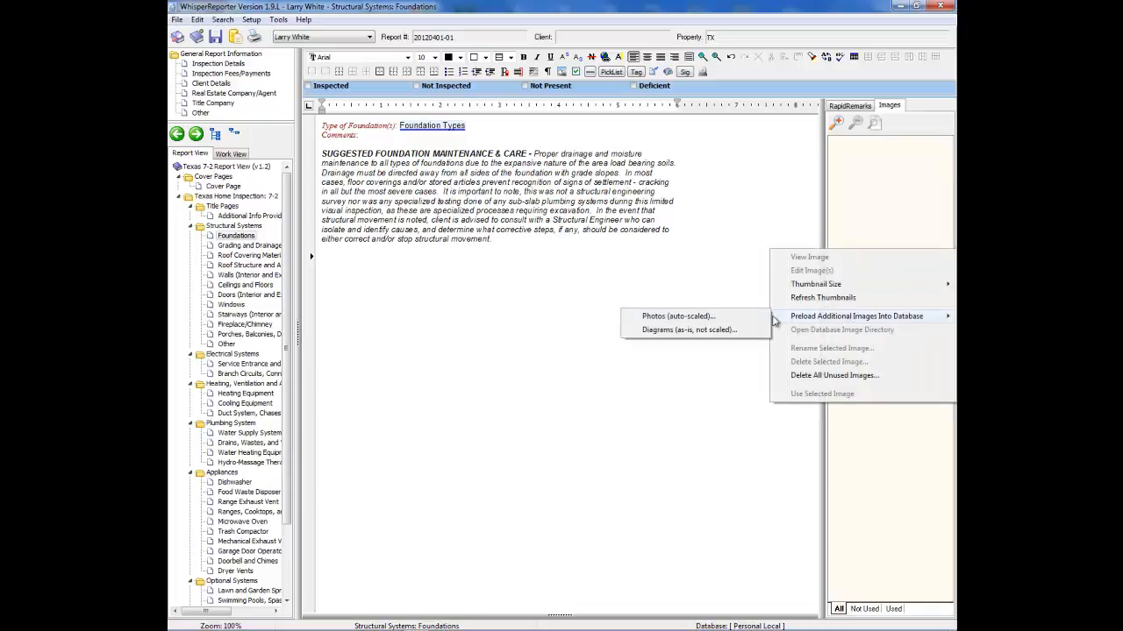
{"action": "left_click", "coordinate": [707, 317]}
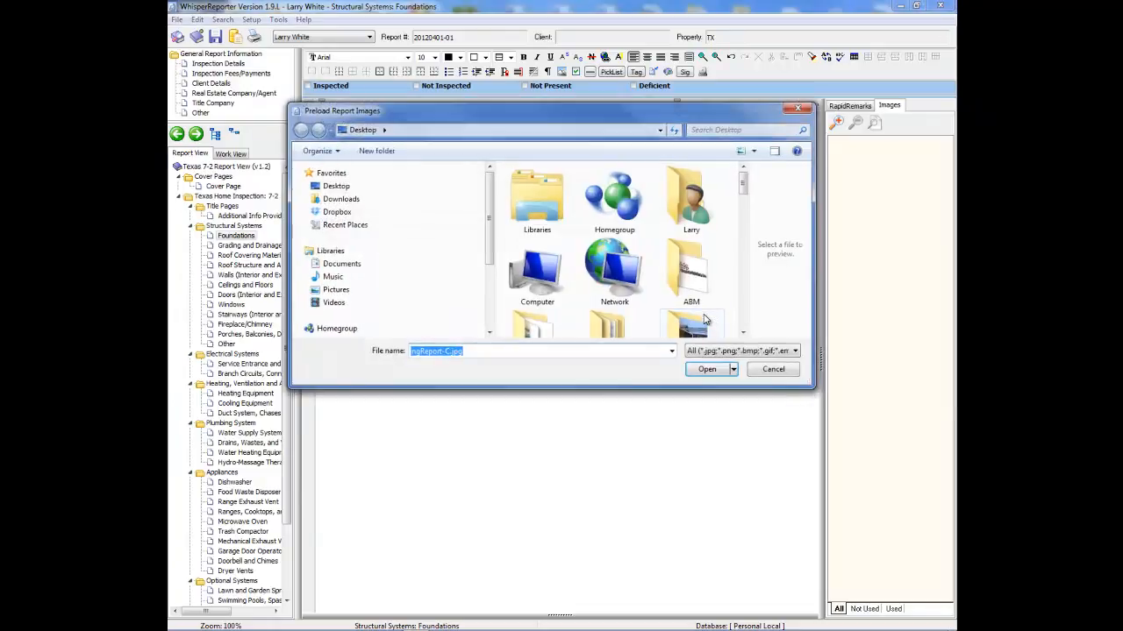
{"action": "left_click_drag", "start_coordinate": [743, 182], "coordinate": [740, 218]}
{"action": "left_click", "coordinate": [691, 213]}
{"action": "double_click", "coordinate": [691, 213]}
{"action": "double_click", "coordinate": [691, 208]}
{"action": "left_click_drag", "start_coordinate": [722, 305], "coordinate": [507, 164]}
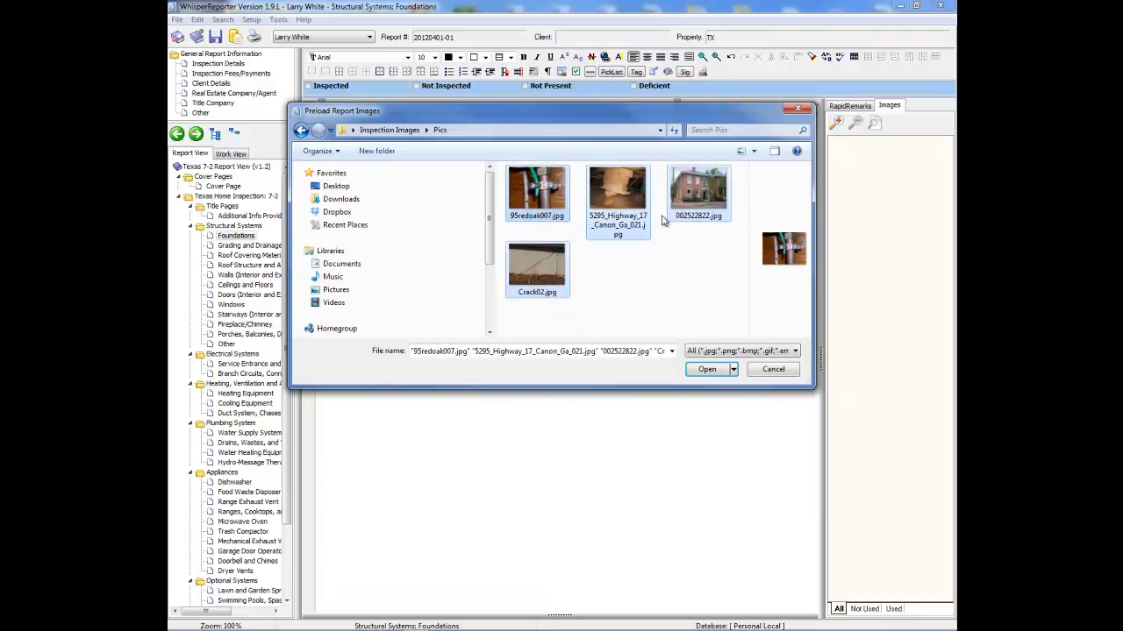
{"action": "left_click", "coordinate": [704, 372]}
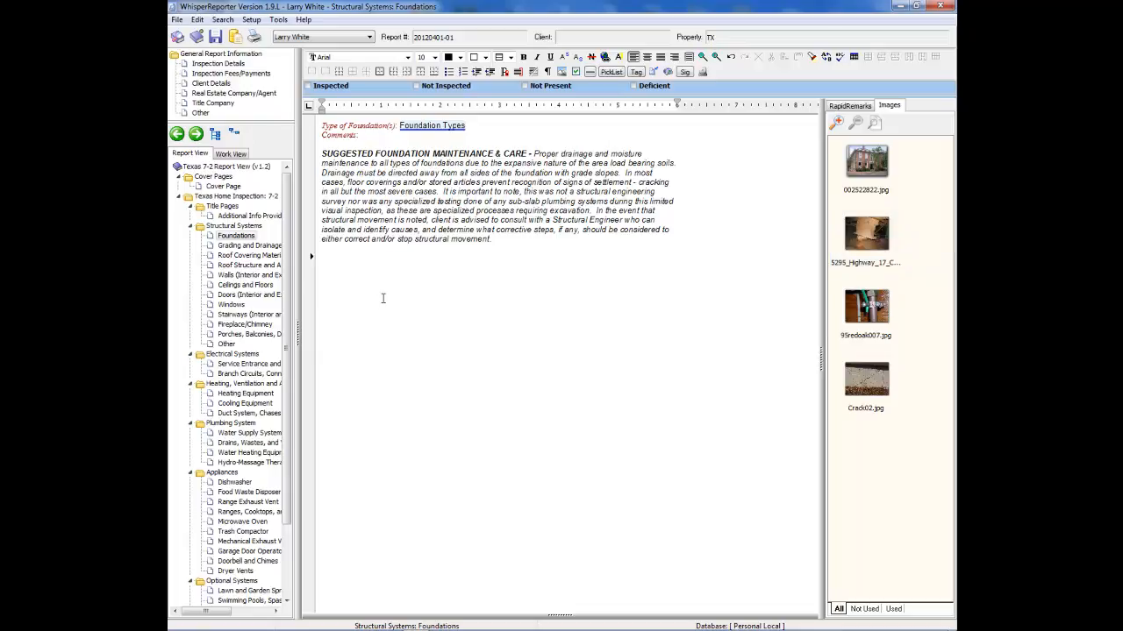
- Insert the crawl-space support photo below the foundation maintenance remark
{"action": "left_click", "coordinate": [360, 278]}
{"action": "double_click", "coordinate": [854, 231]}
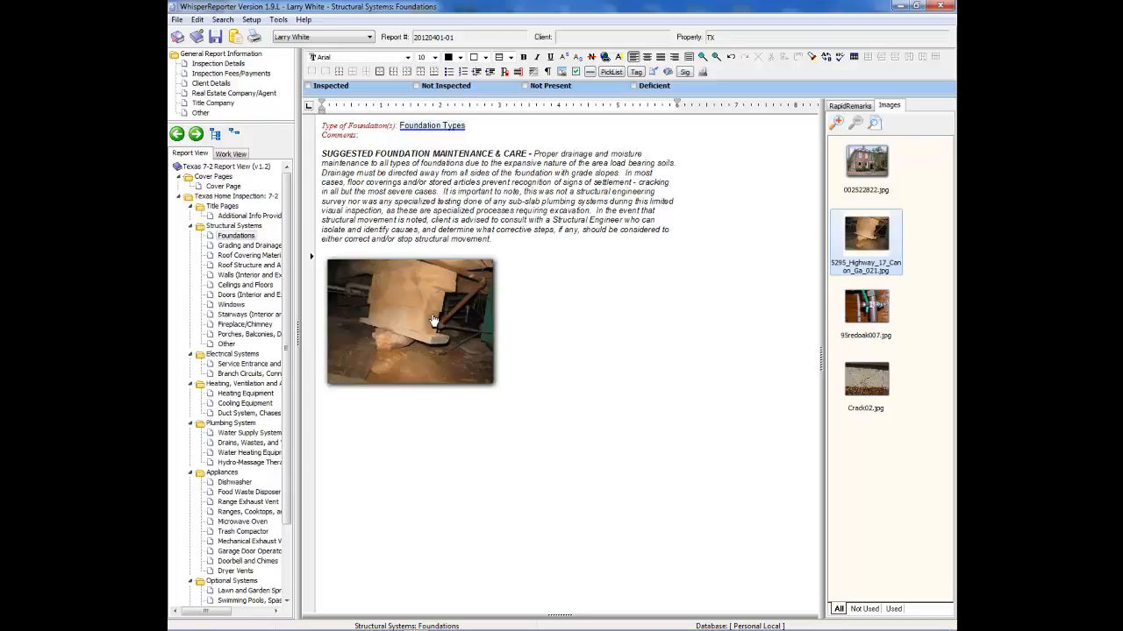
- Review the image preferences for initial width, automatic scale-down and border on load
{"action": "left_click", "coordinate": [252, 20]}
{"action": "left_click", "coordinate": [265, 33]}
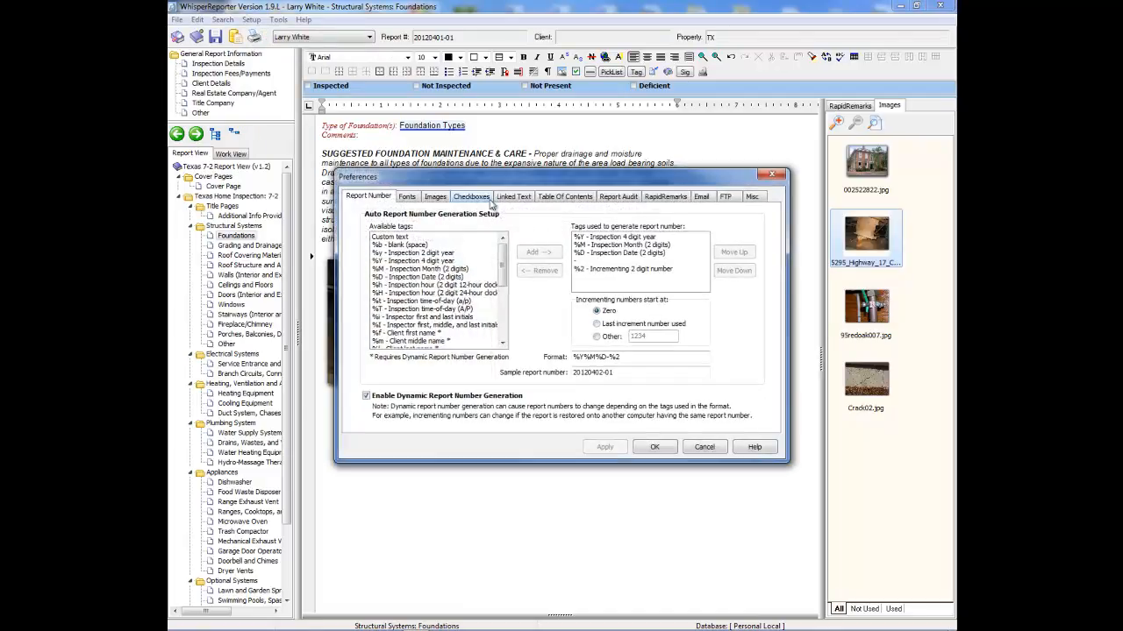
{"action": "left_click", "coordinate": [434, 197]}
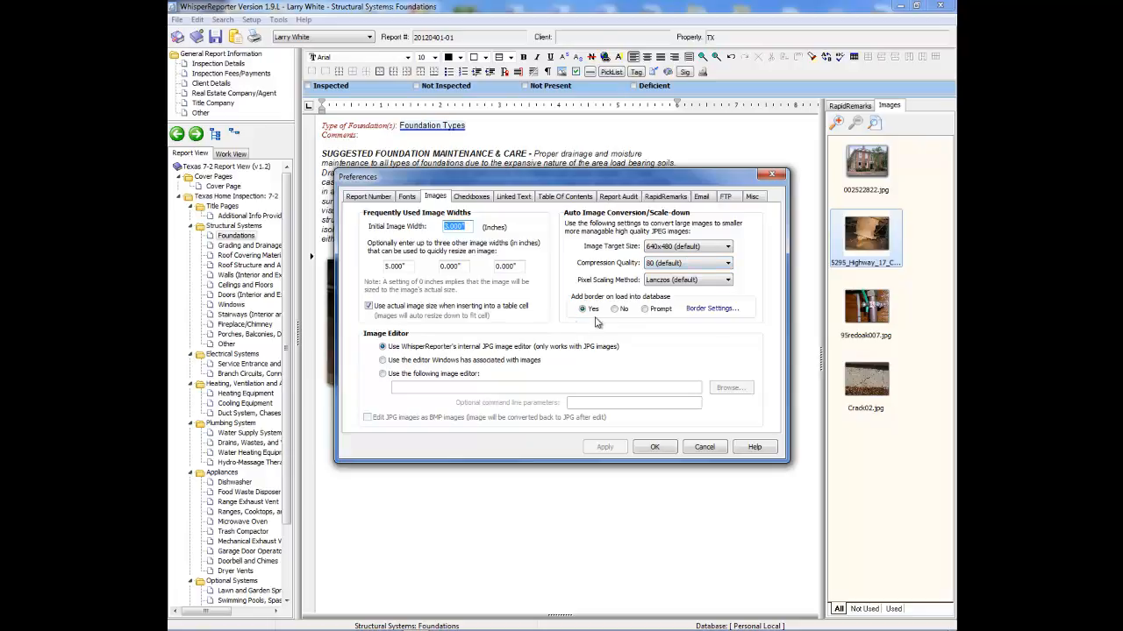
{"action": "left_click", "coordinate": [662, 449]}
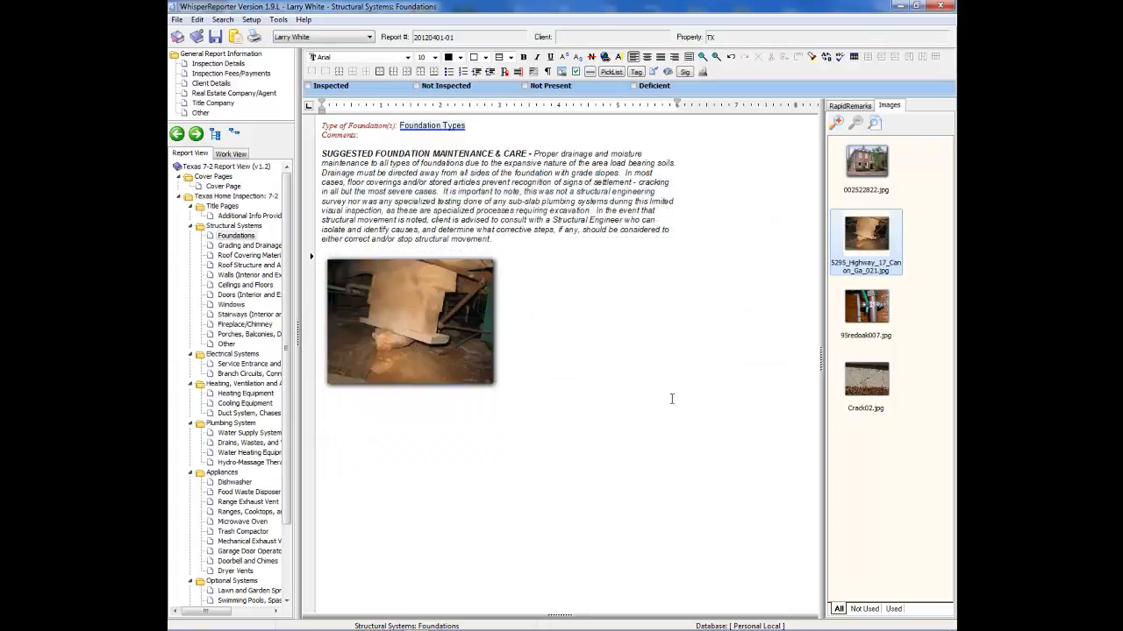
- Enlarge the crawl-space photo to about 3.6 inches wide and annotate it with an up-right yellow arrow pointing at the rock
{"action": "left_click", "coordinate": [434, 306]}
{"action": "left_click_drag", "start_coordinate": [496, 386], "coordinate": [542, 421]}
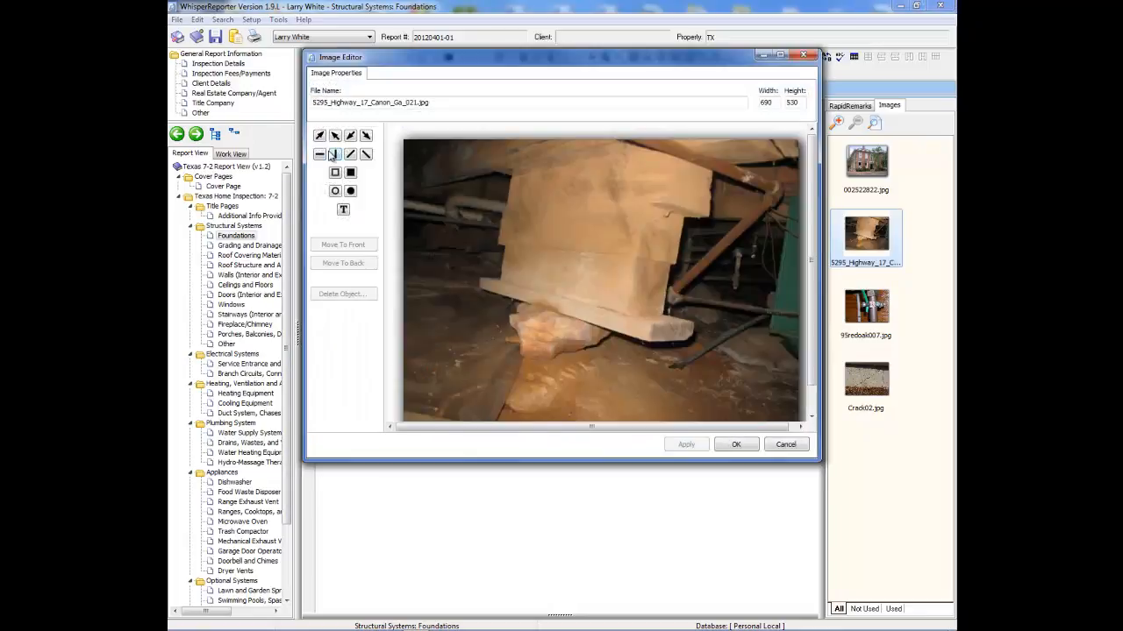
{"action": "left_click", "coordinate": [320, 135]}
{"action": "left_click_drag", "start_coordinate": [438, 165], "coordinate": [466, 353]}
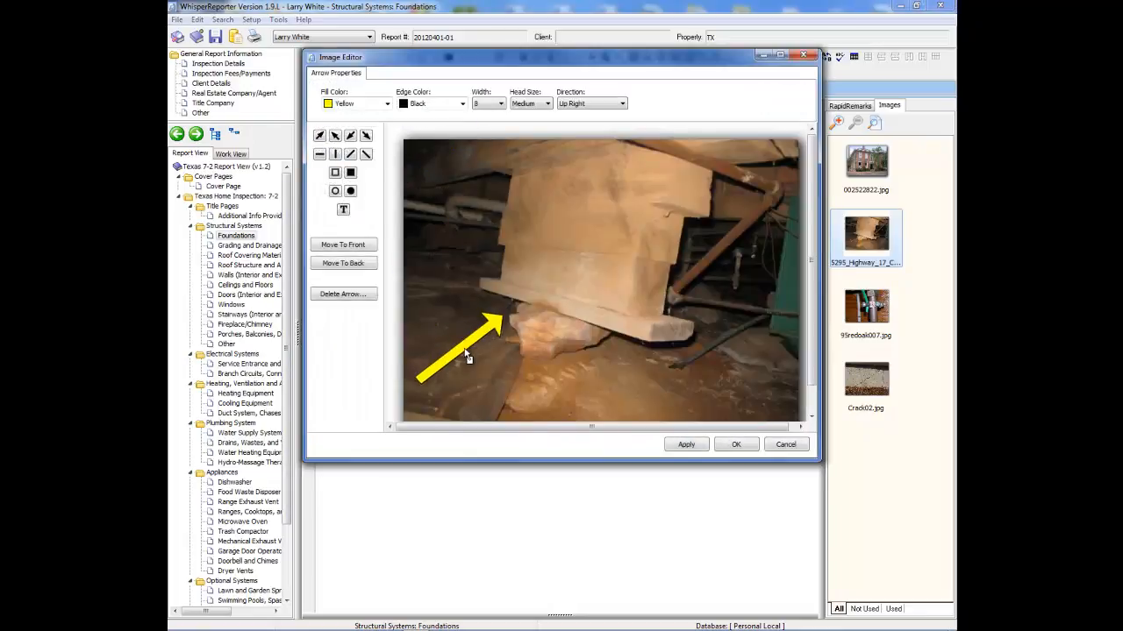
- Draw a yellow ellipse outline around the rock under the support and move the arrow just outside it
{"action": "left_click", "coordinate": [334, 190]}
{"action": "left_click_drag", "start_coordinate": [428, 167], "coordinate": [651, 367]}
{"action": "mouse_move", "coordinate": [601, 299]}
{"action": "left_mouse_down"}
{"action": "mouse_move", "coordinate": [593, 277]}
{"action": "mouse_move", "coordinate": [591, 291]}
{"action": "left_mouse_up"}
{"action": "left_click_drag", "start_coordinate": [476, 344], "coordinate": [470, 375]}
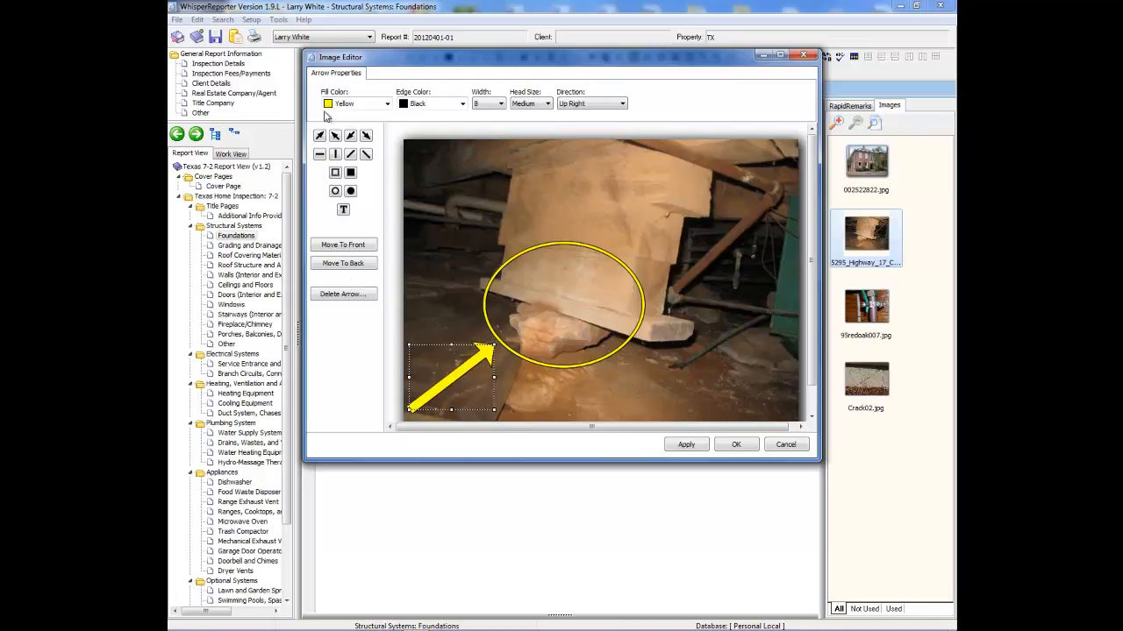
- Add the text "Bad Idea" beside the arrow's lower end and save the annotations to the photo
{"action": "left_click", "coordinate": [343, 211]}
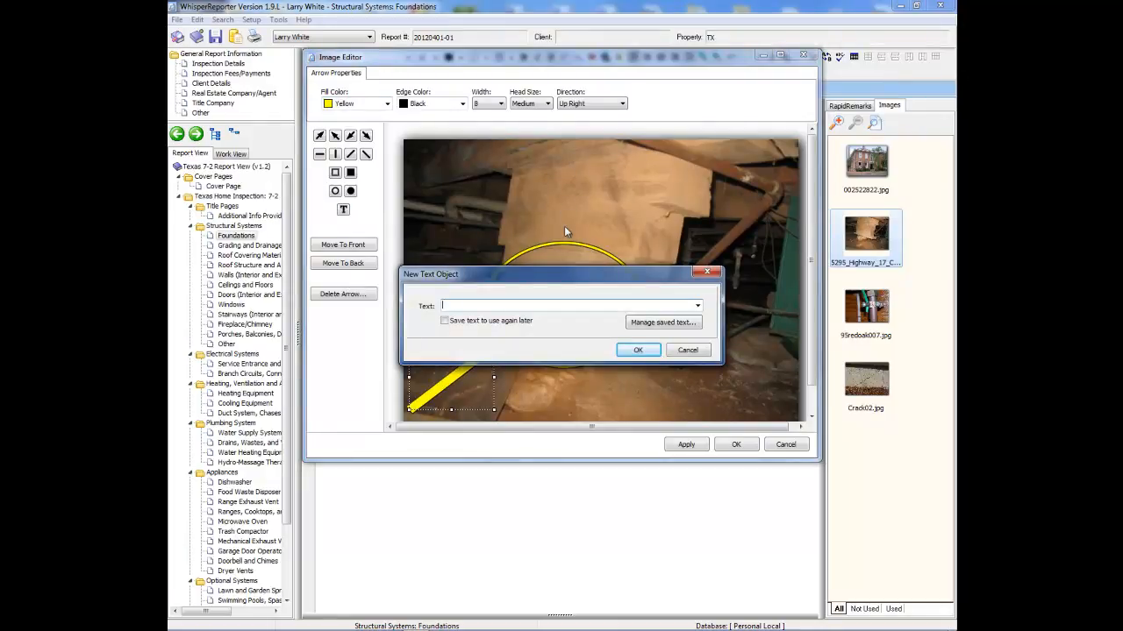
{"action": "type", "text": "Bad Idea"}
{"action": "key", "text": "Return"}
{"action": "left_click_drag", "start_coordinate": [424, 141], "coordinate": [497, 400]}
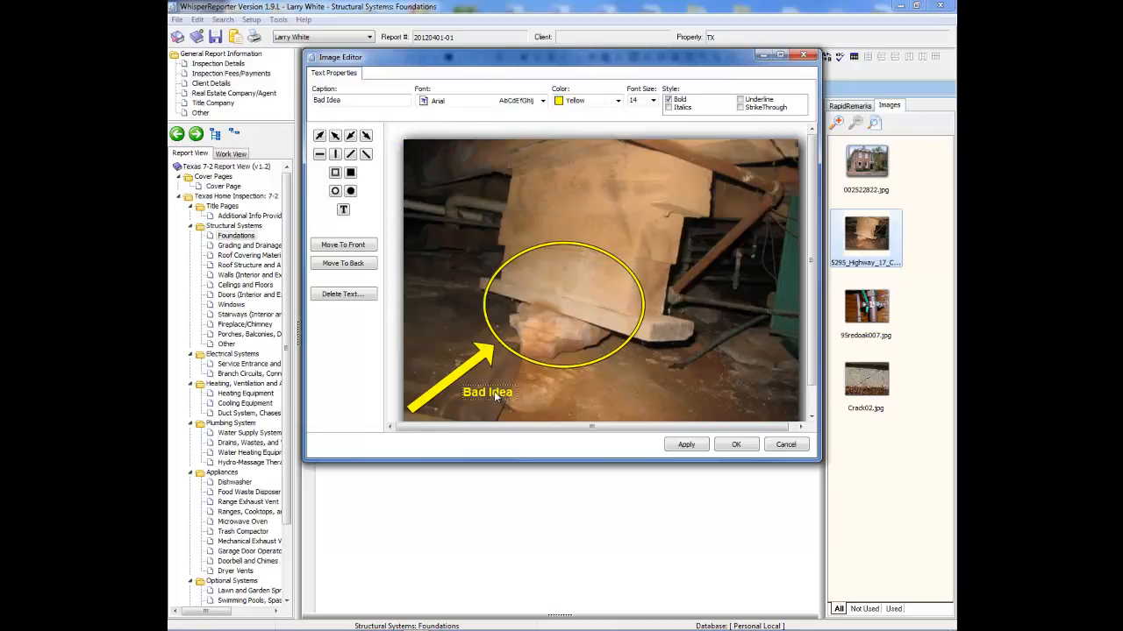
{"action": "left_click", "coordinate": [685, 445]}
{"action": "left_click", "coordinate": [736, 445]}
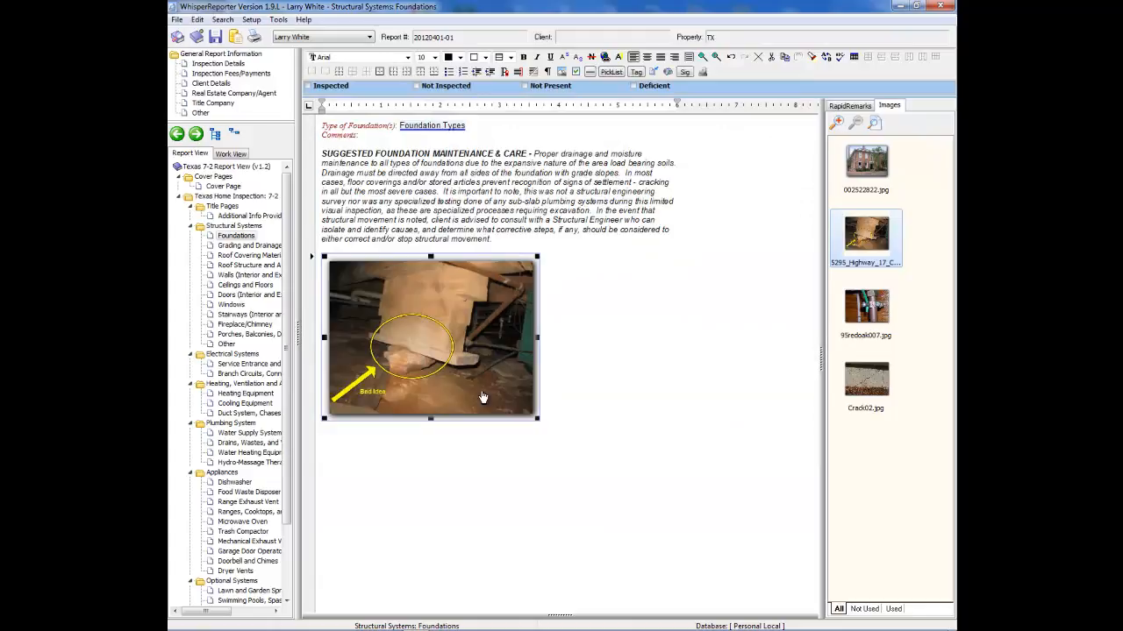
- Insert the house photo 002522822.jpg on the Cover Page and enlarge it to about 5.7 inches wide
{"action": "left_click", "coordinate": [225, 187]}
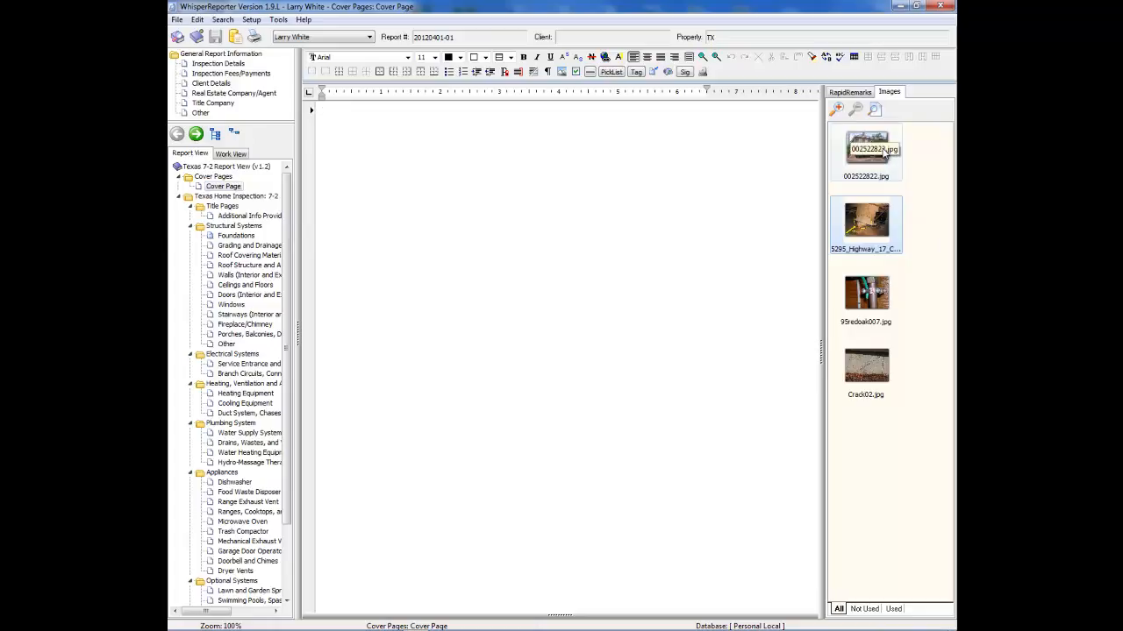
{"action": "left_click_drag", "start_coordinate": [884, 153], "coordinate": [663, 205]}
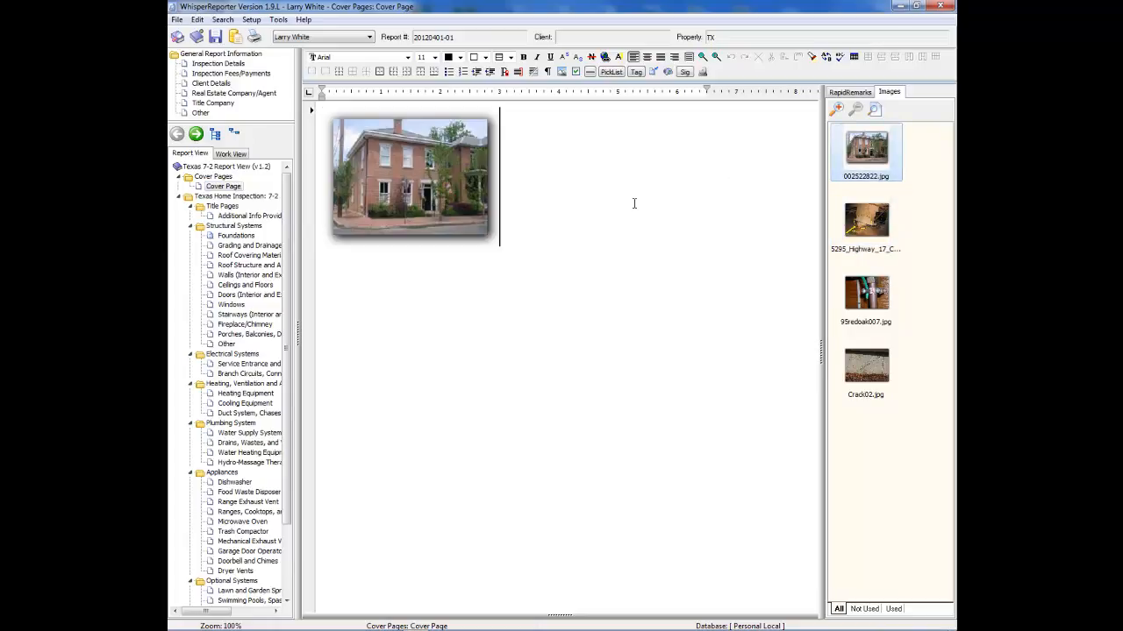
{"action": "left_click", "coordinate": [455, 187]}
{"action": "left_click_drag", "start_coordinate": [496, 244], "coordinate": [677, 382]}
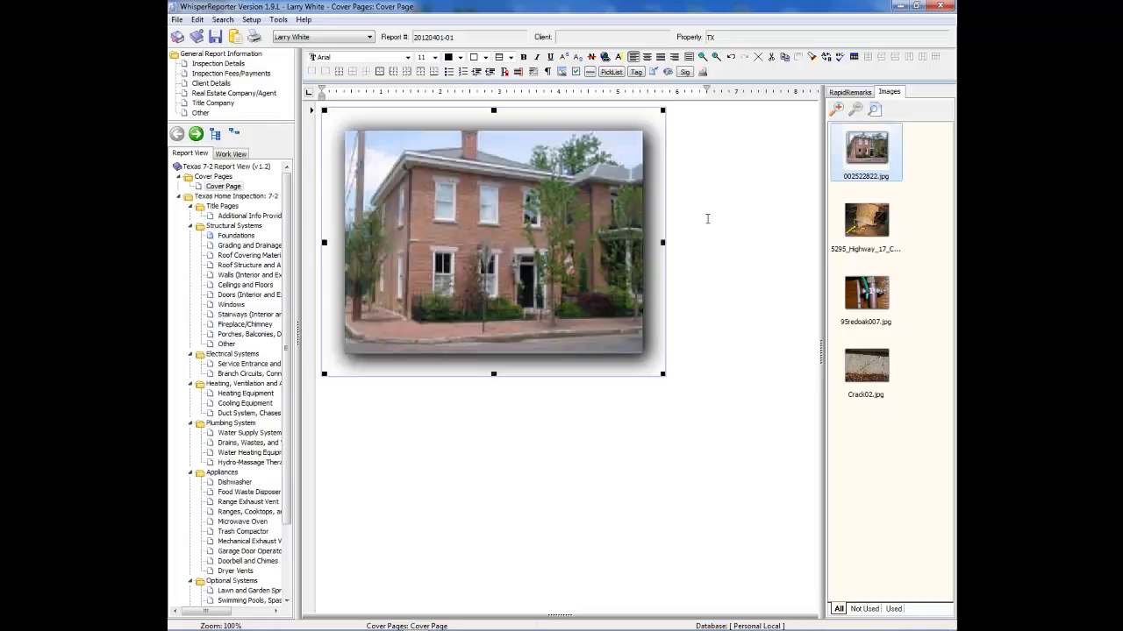
- Center the house photo on the cover page and move it down with six blank lines above it
{"action": "left_click", "coordinate": [646, 56]}
{"action": "left_click", "coordinate": [760, 349]}
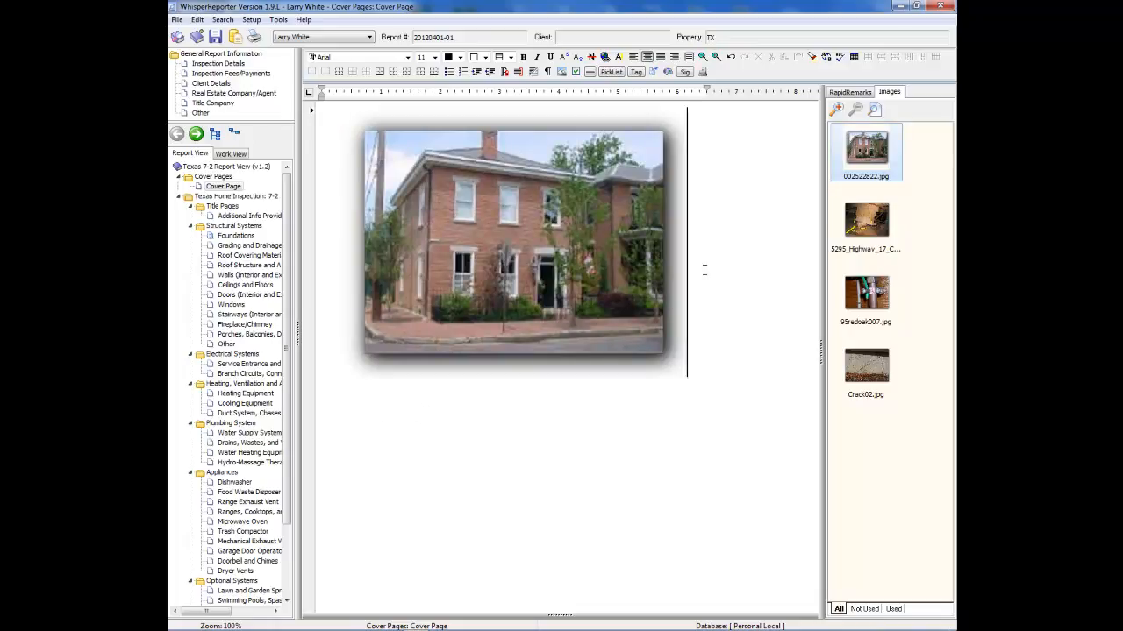
{"action": "key", "text": "Home"}
{"action": "key", "text": "Return"}
{"action": "key", "text": "Return"}
{"action": "key", "text": "Return"}
{"action": "key", "text": "Return"}
{"action": "key", "text": "Return"}
{"action": "key", "text": "Return"}
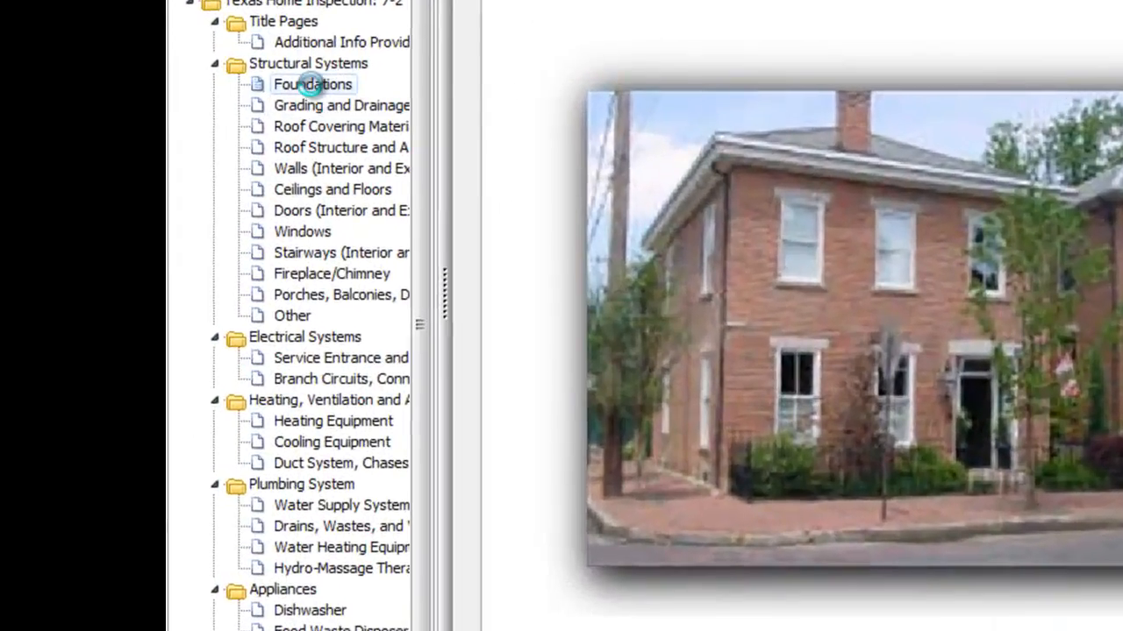
- Add the line "This is a test" below the annotated photo in the Foundations section and display the prewritten remarks again
{"action": "left_click", "coordinate": [312, 88]}
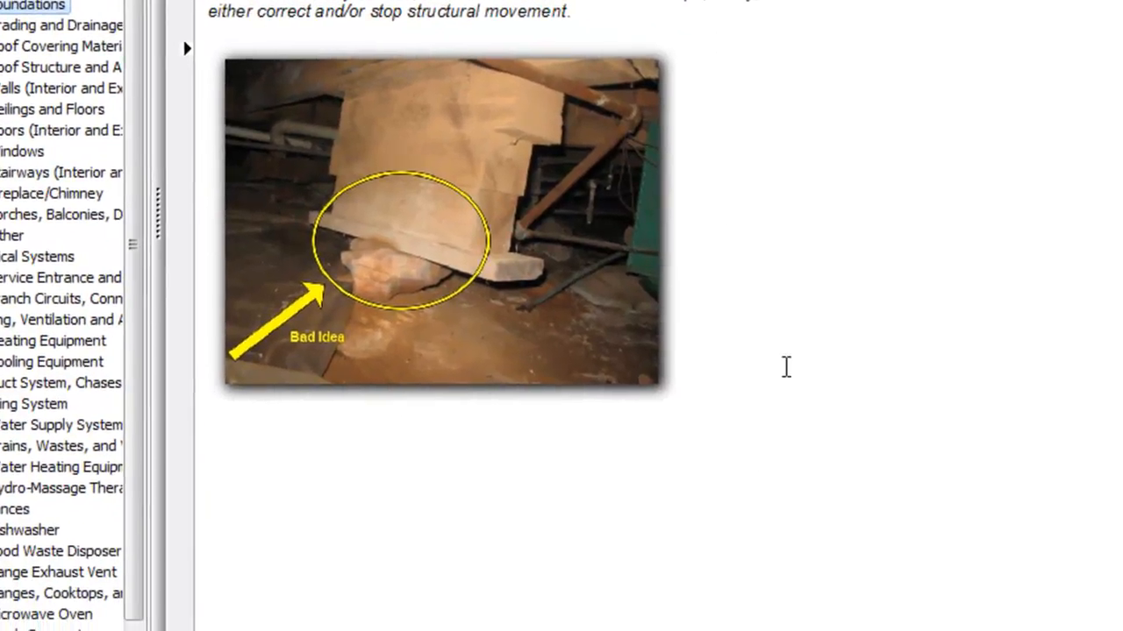
{"action": "left_click", "coordinate": [788, 347]}
{"action": "key", "text": "Return"}
{"action": "type", "text": "This is a test"}
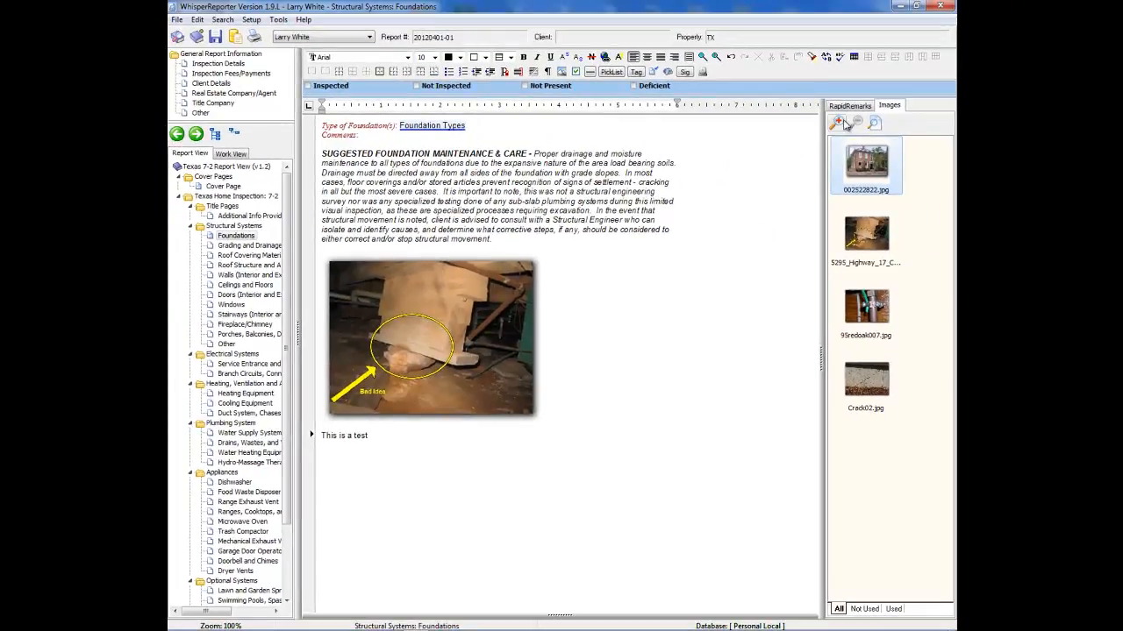
{"action": "left_click", "coordinate": [849, 106]}
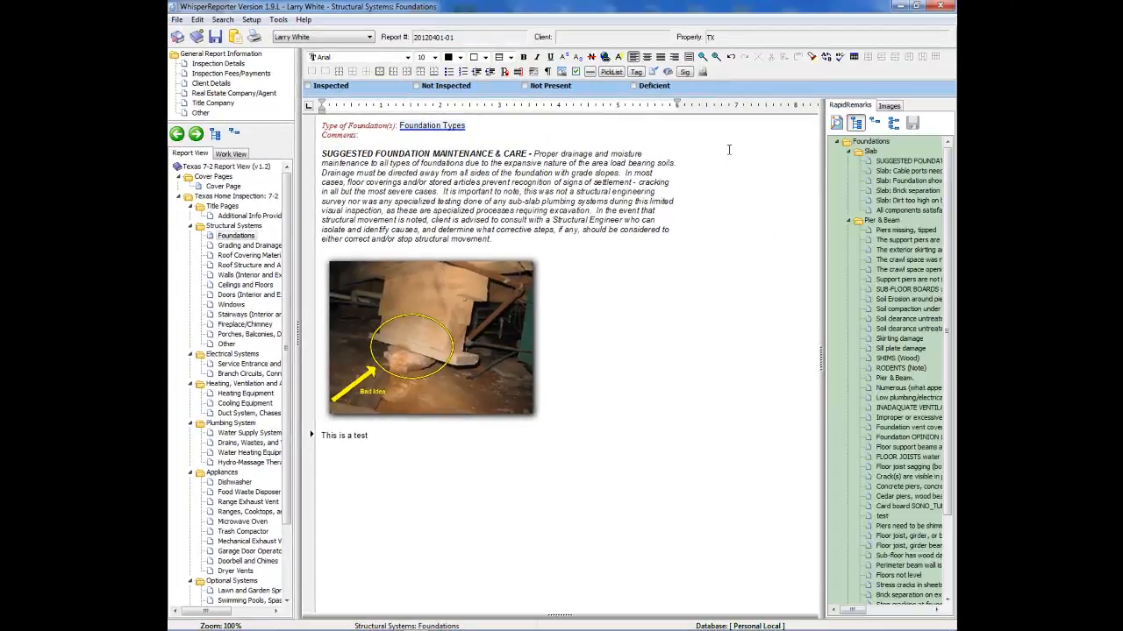
- Save the "This is a test" line as a prewritten remark in the Foundations Slab folder and preview it in the remarks list
{"action": "left_click_drag", "start_coordinate": [369, 435], "coordinate": [870, 153]}
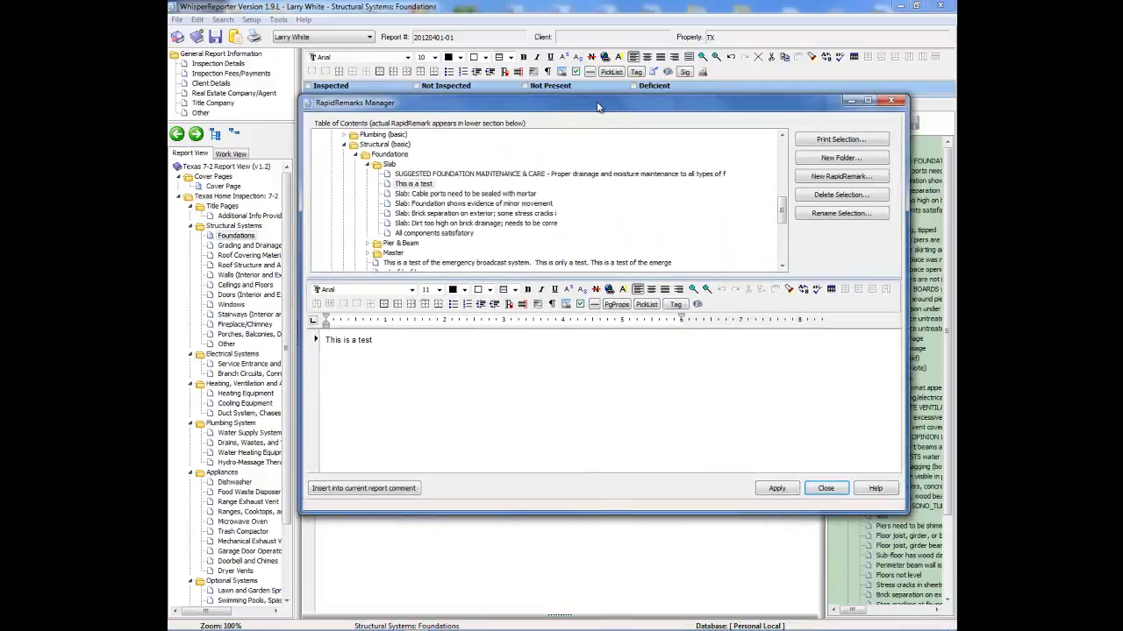
{"action": "left_click_drag", "start_coordinate": [607, 106], "coordinate": [535, 86]}
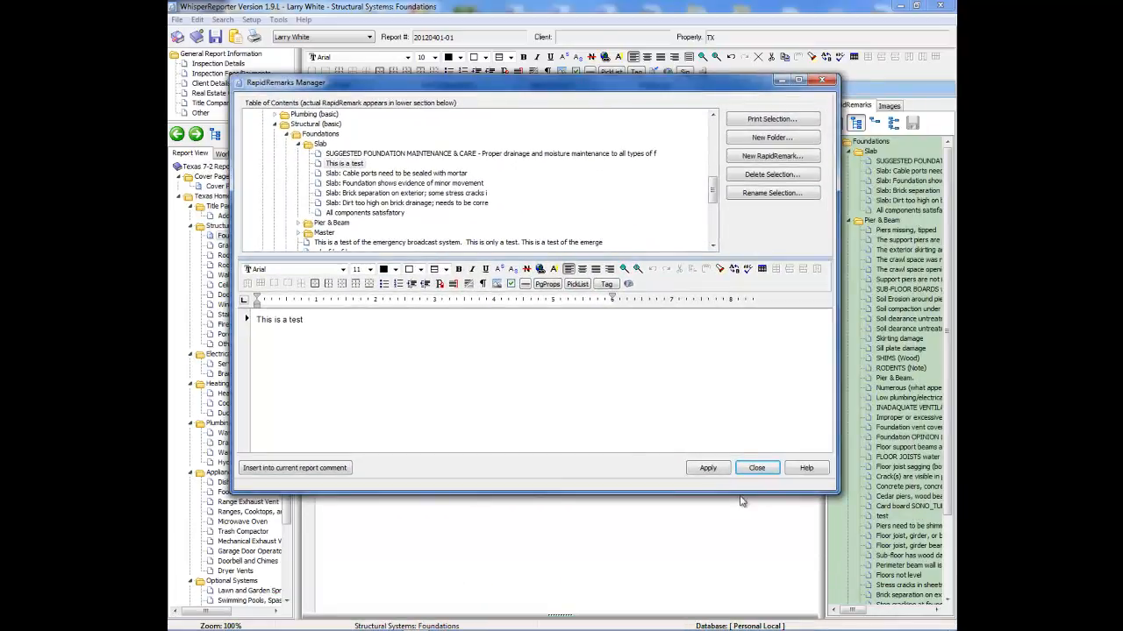
{"action": "left_click", "coordinate": [708, 468]}
{"action": "left_click", "coordinate": [756, 469]}
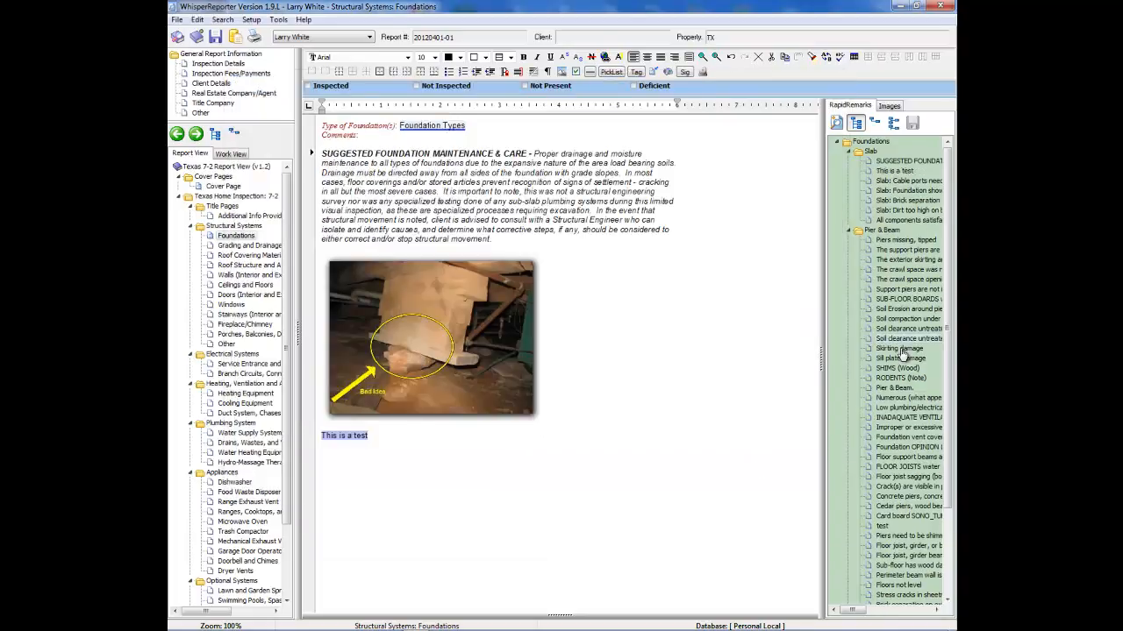
{"action": "left_click", "coordinate": [893, 172]}
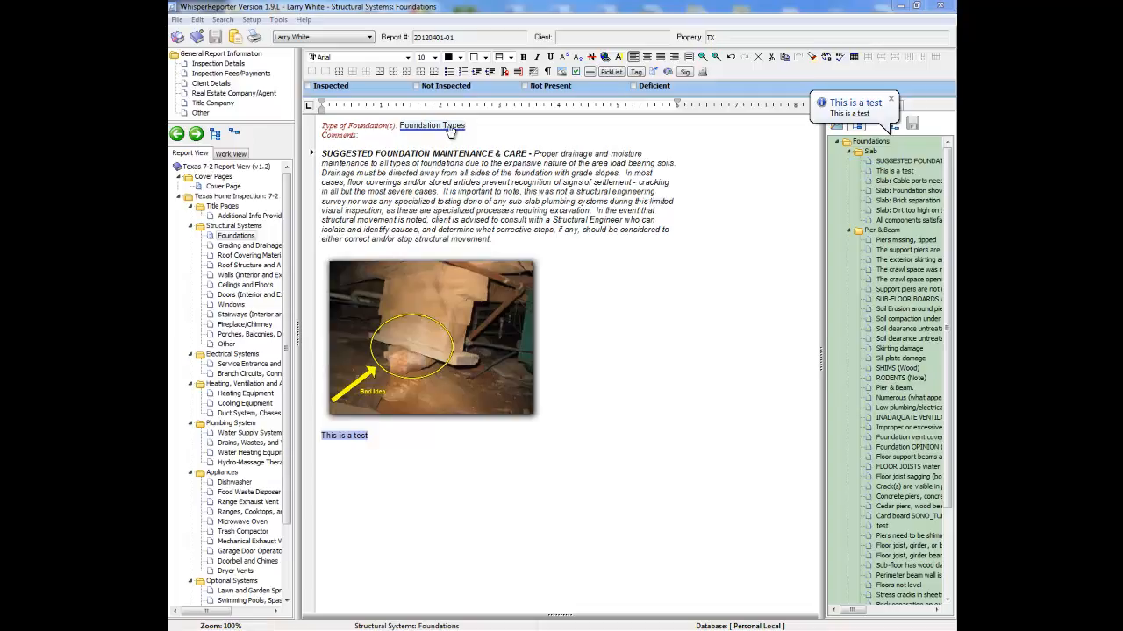
- Set the type of foundation to Basement in the Foundations section
{"action": "left_click", "coordinate": [423, 128]}
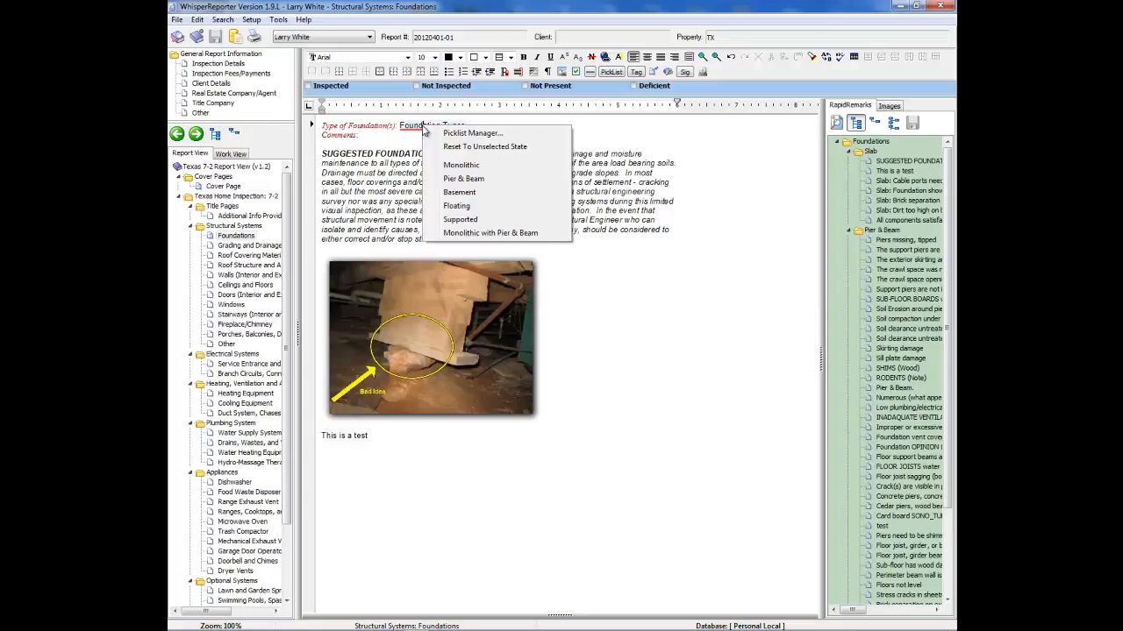
{"action": "left_click", "coordinate": [468, 194]}
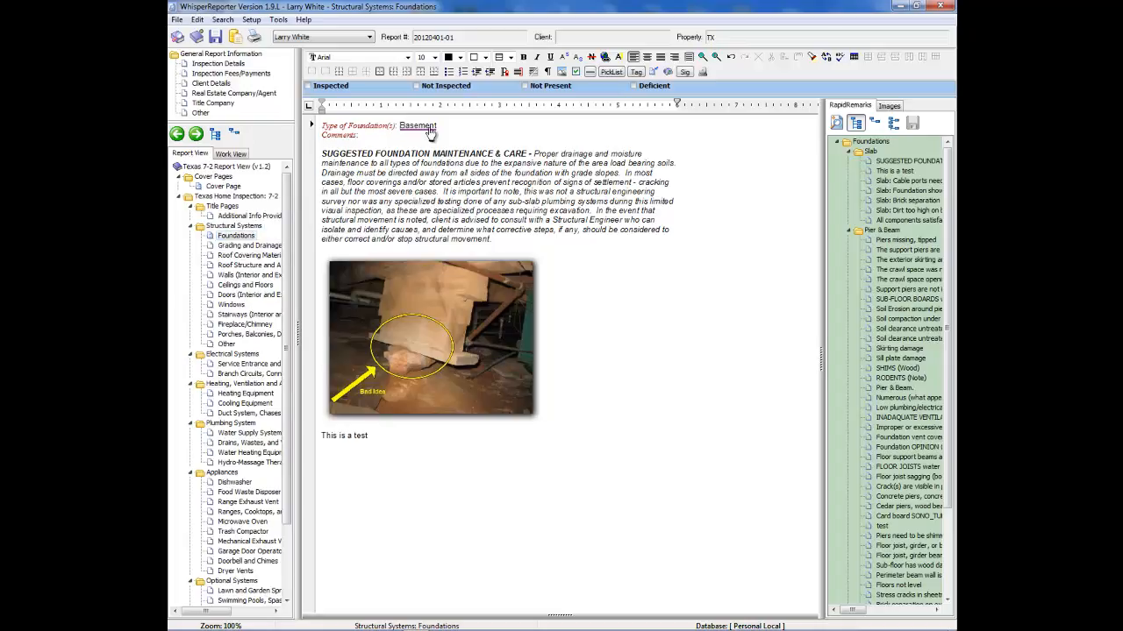
- Generate a print preview of the whole Texas 7-2 report, reading through the audit alert list before continuing
{"action": "left_click", "coordinate": [248, 38]}
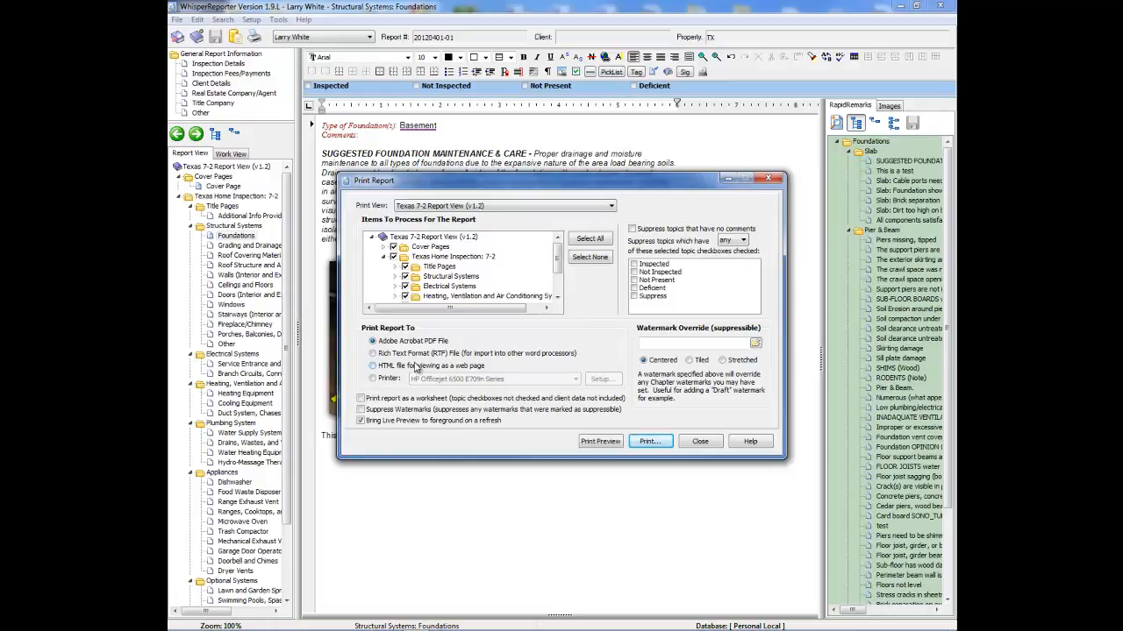
{"action": "left_click", "coordinate": [602, 441]}
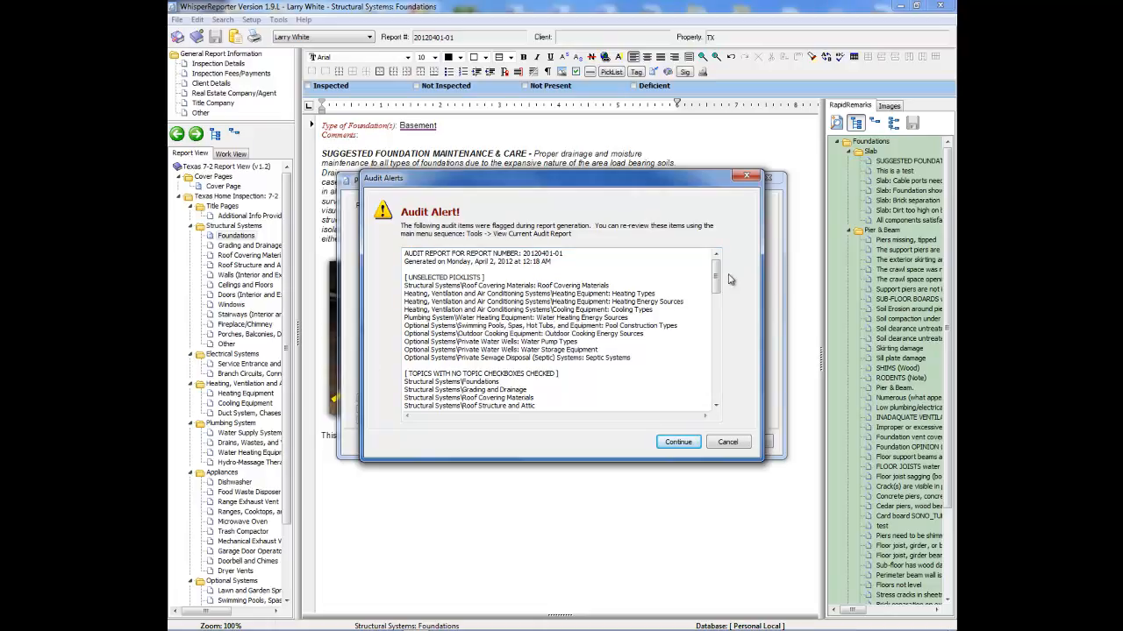
{"action": "left_click_drag", "start_coordinate": [718, 277], "coordinate": [721, 347]}
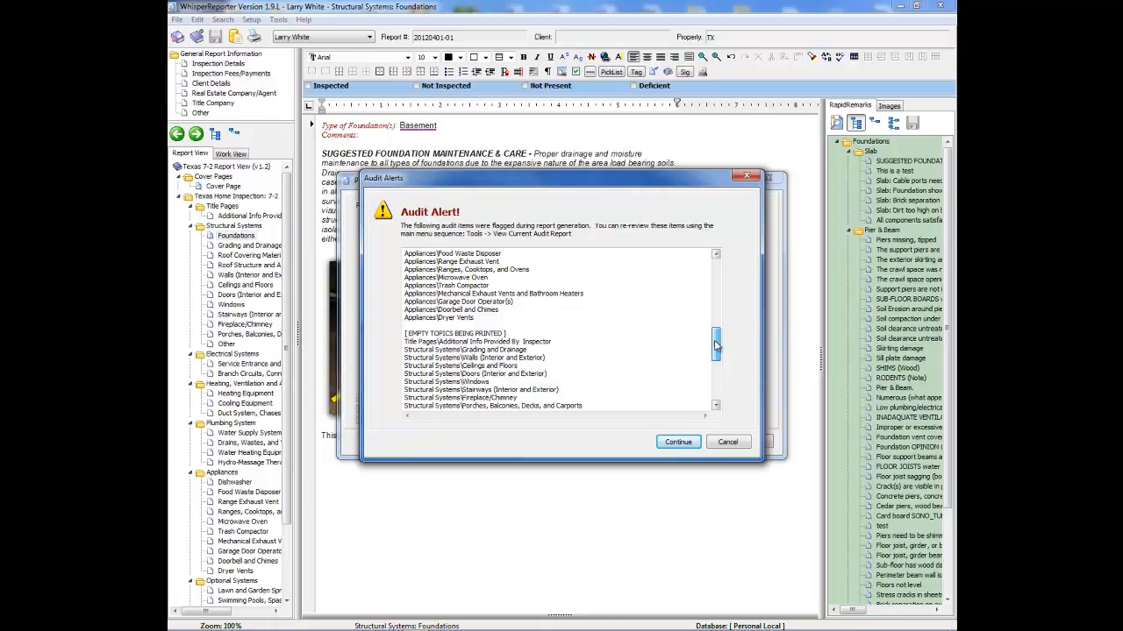
{"action": "left_click_drag", "start_coordinate": [716, 346], "coordinate": [715, 359]}
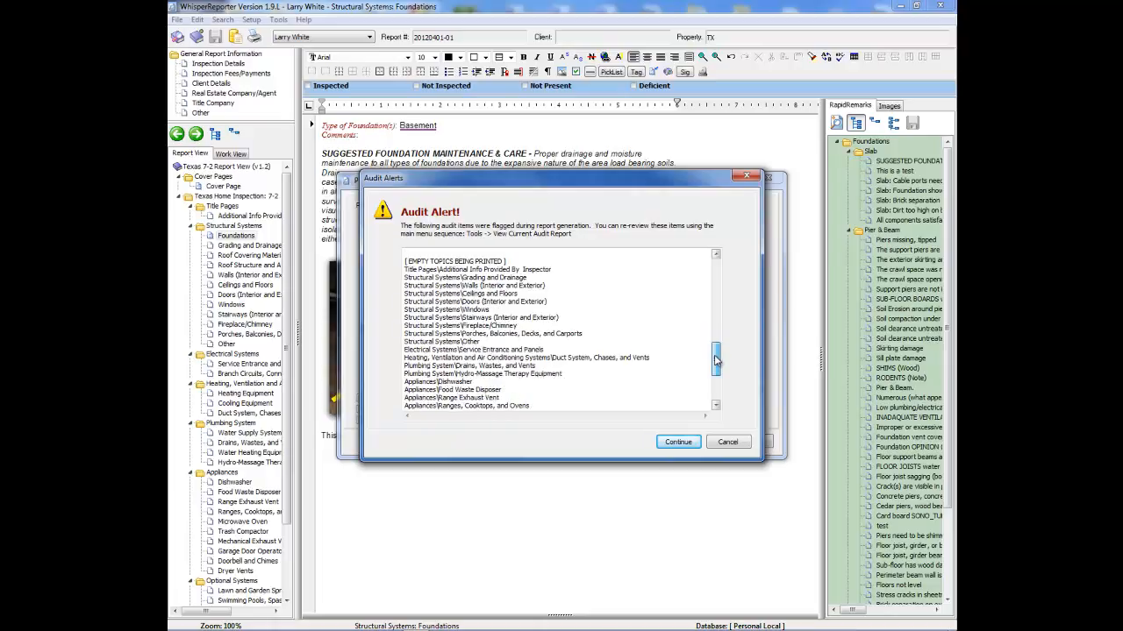
{"action": "scroll", "coordinate": [716, 327], "scroll_direction": "down", "scroll_amount": 4}
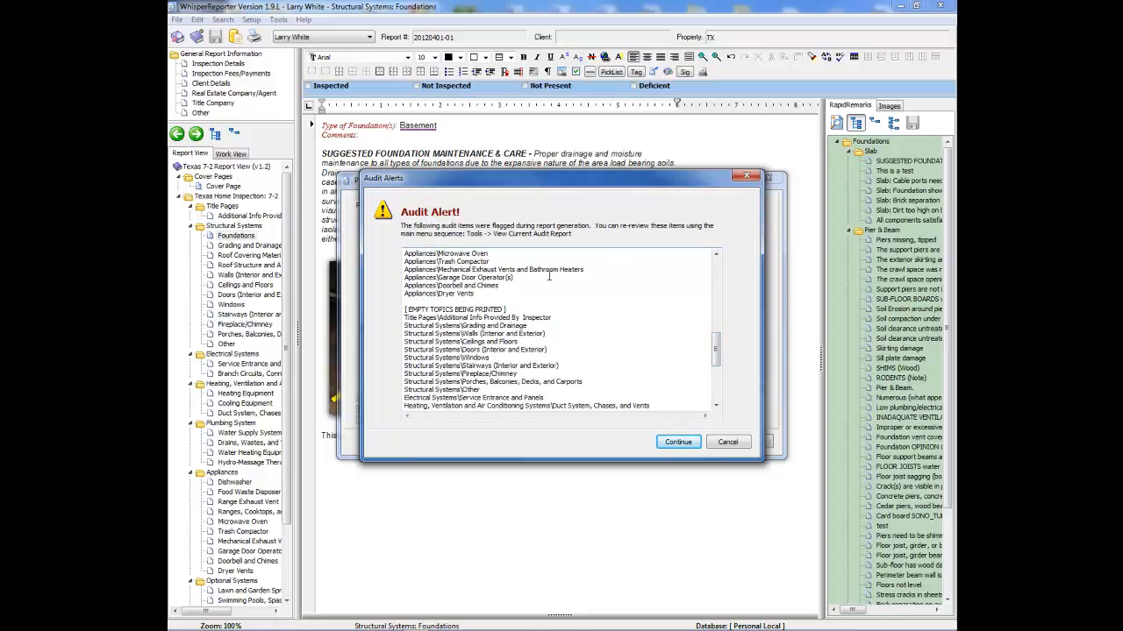
{"action": "left_click", "coordinate": [677, 442]}
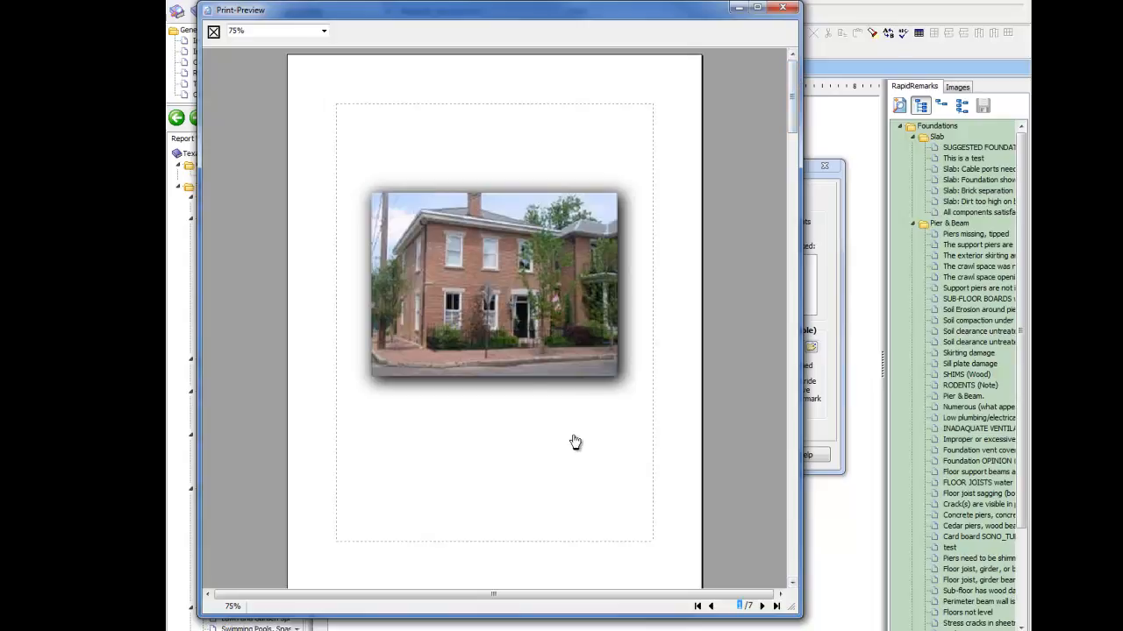
- Examine the Structural Systems and title pages in the print preview and close it
{"action": "left_click_drag", "start_coordinate": [792, 105], "coordinate": [788, 331]}
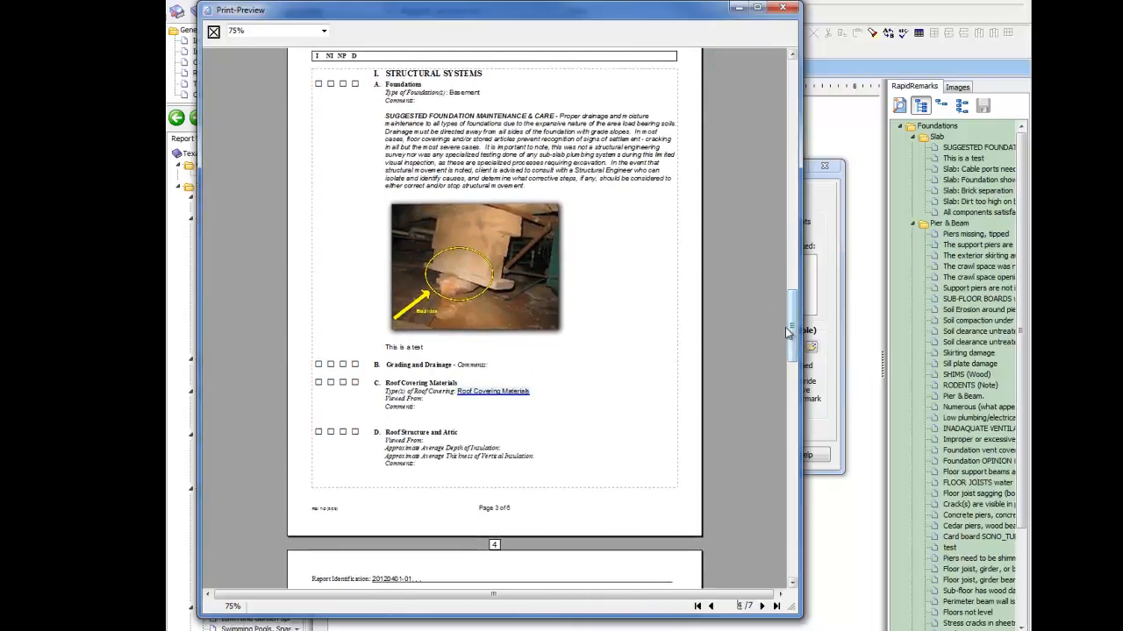
{"action": "scroll", "coordinate": [794, 294], "scroll_direction": "down", "scroll_amount": 3}
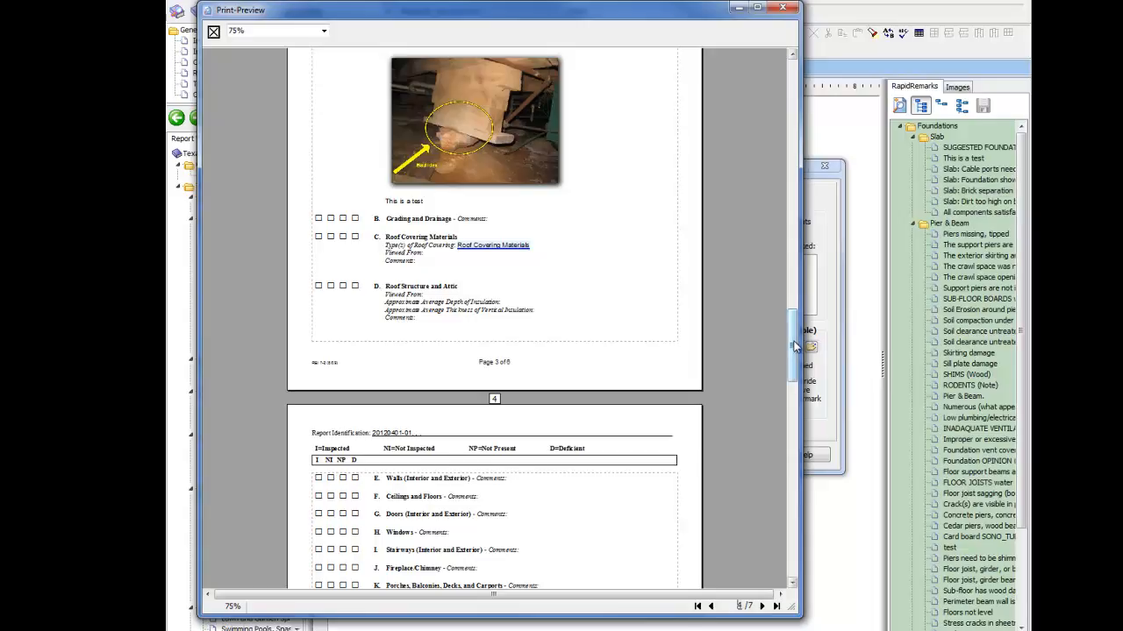
{"action": "left_click_drag", "start_coordinate": [795, 346], "coordinate": [767, 136]}
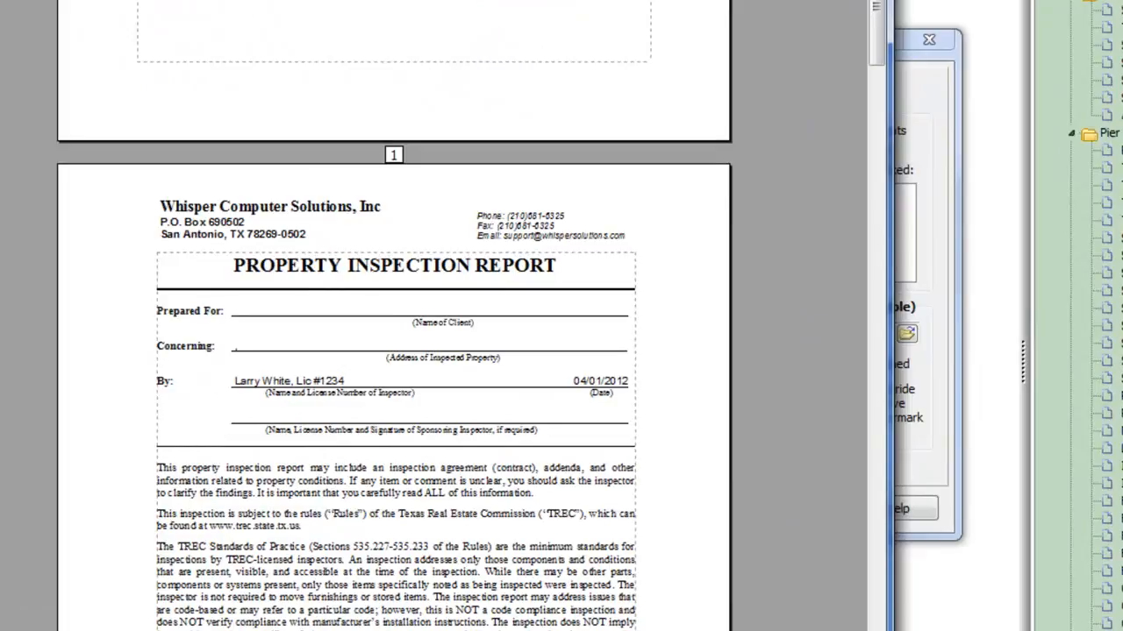
{"action": "key", "text": "alt+F4"}
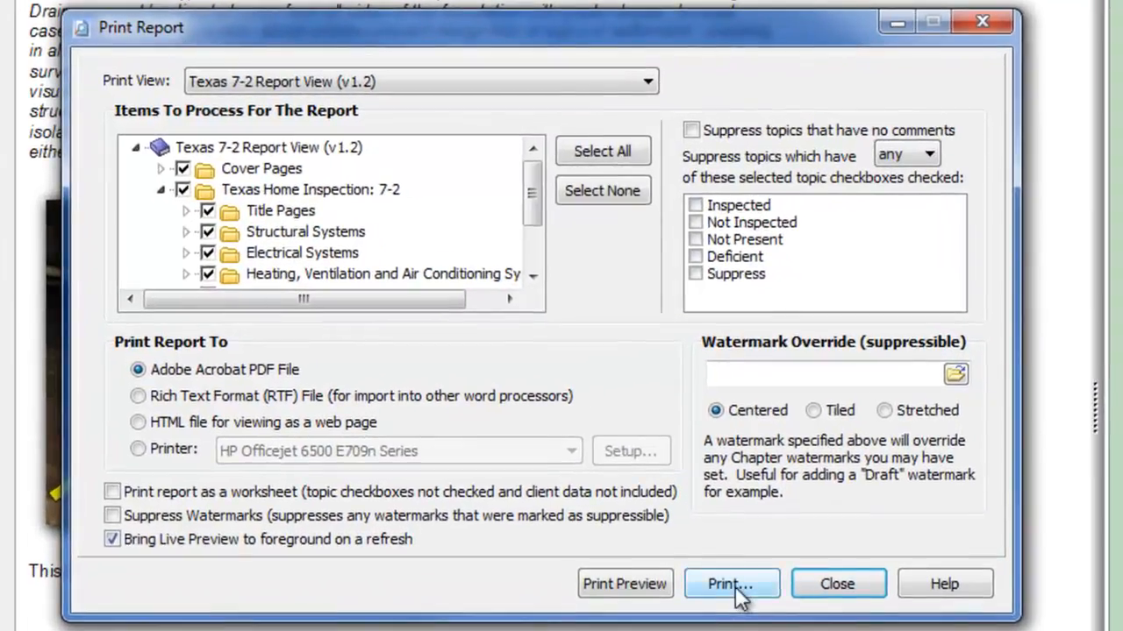
- Export all 7 pages of the report to the desktop as 20120401-01.pdf, checking the advanced PDF security options without changing them
{"action": "left_click", "coordinate": [719, 509]}
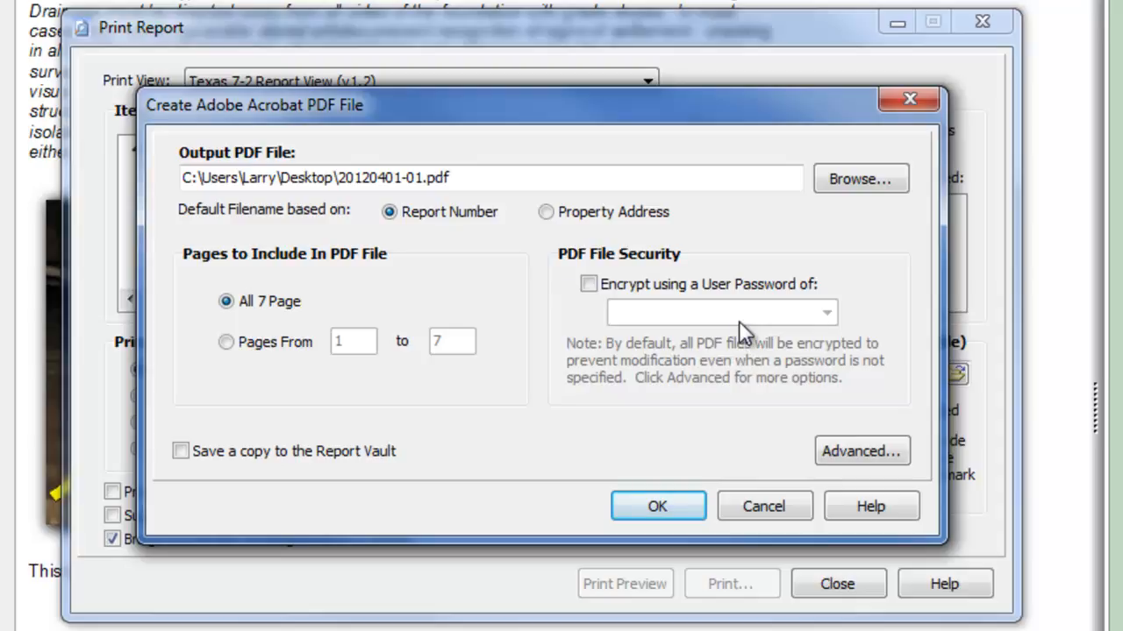
{"action": "left_click", "coordinate": [885, 454]}
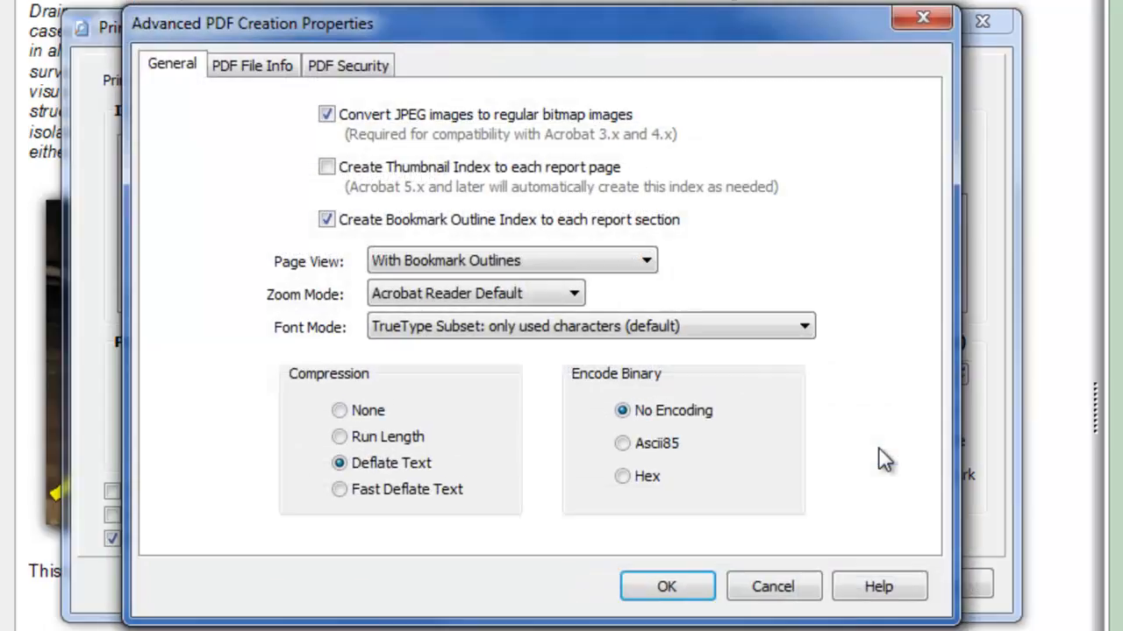
{"action": "left_click", "coordinate": [341, 69]}
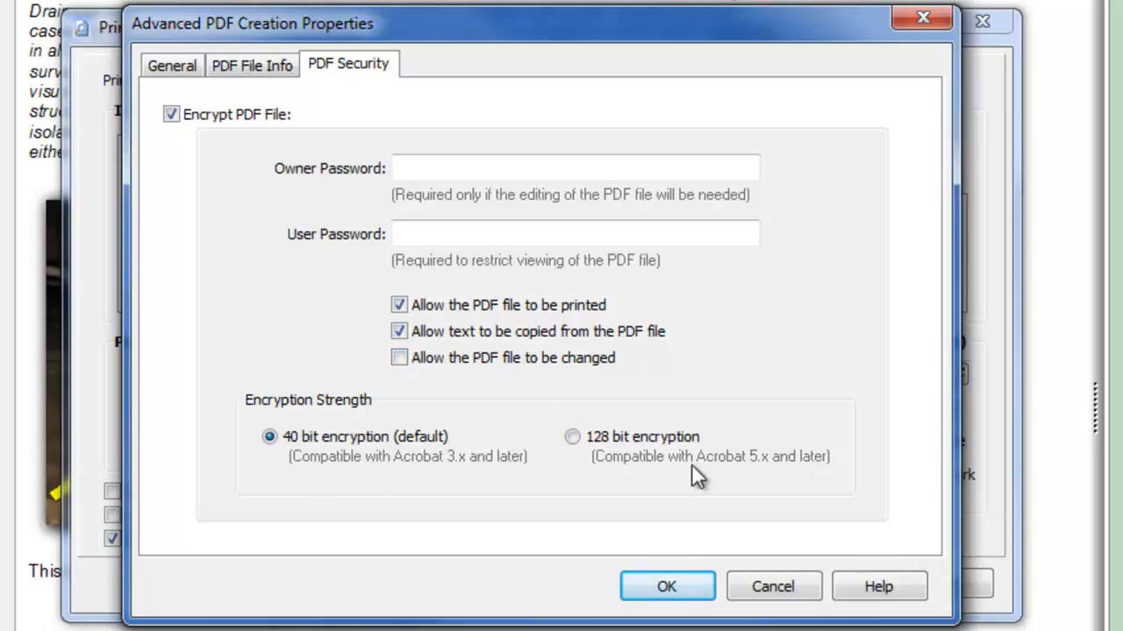
{"action": "left_click", "coordinate": [779, 587]}
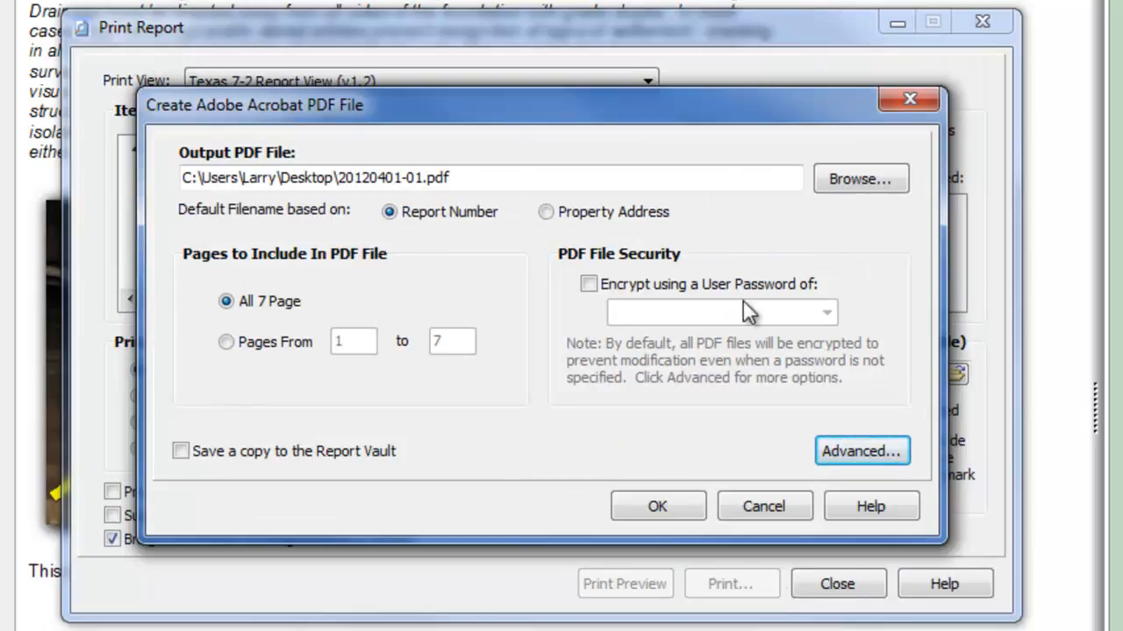
{"action": "left_click", "coordinate": [656, 500]}
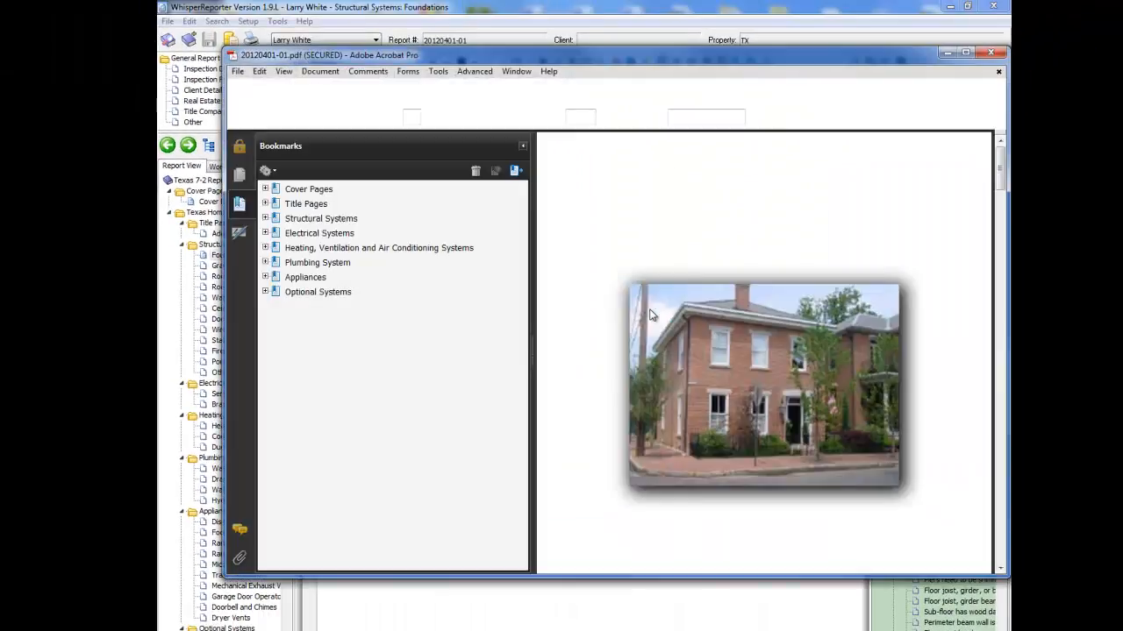
- Review the PDF in Adobe Acrobat using the Foundations bookmark under Structural Systems, return to the cover page and close the file
{"action": "left_click_drag", "start_coordinate": [643, 59], "coordinate": [588, 36]}
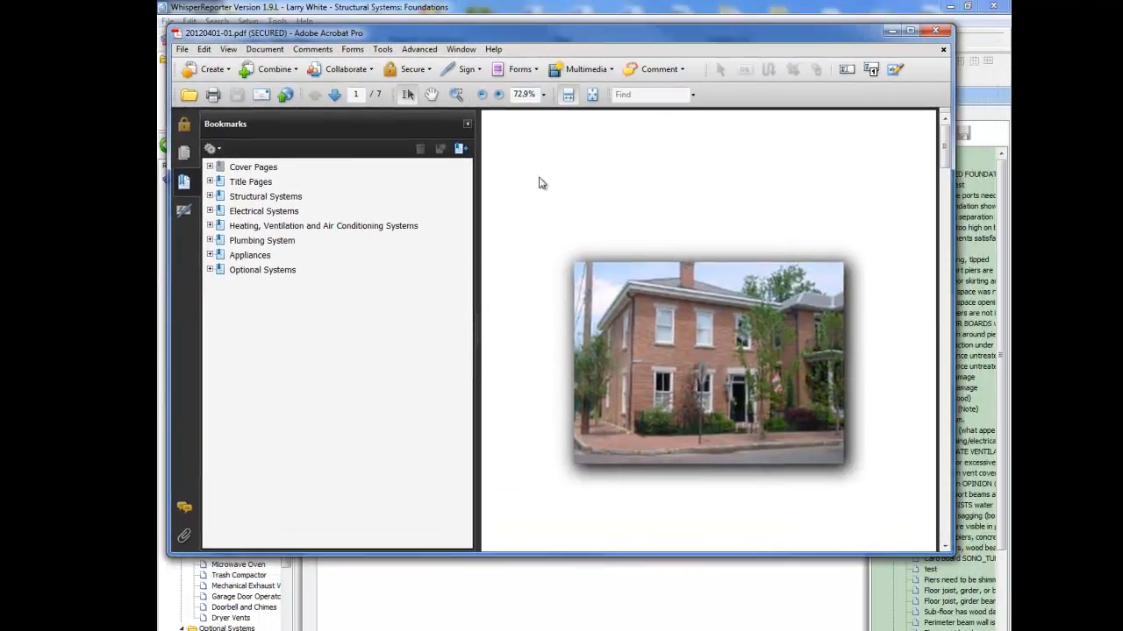
{"action": "left_click", "coordinate": [209, 196]}
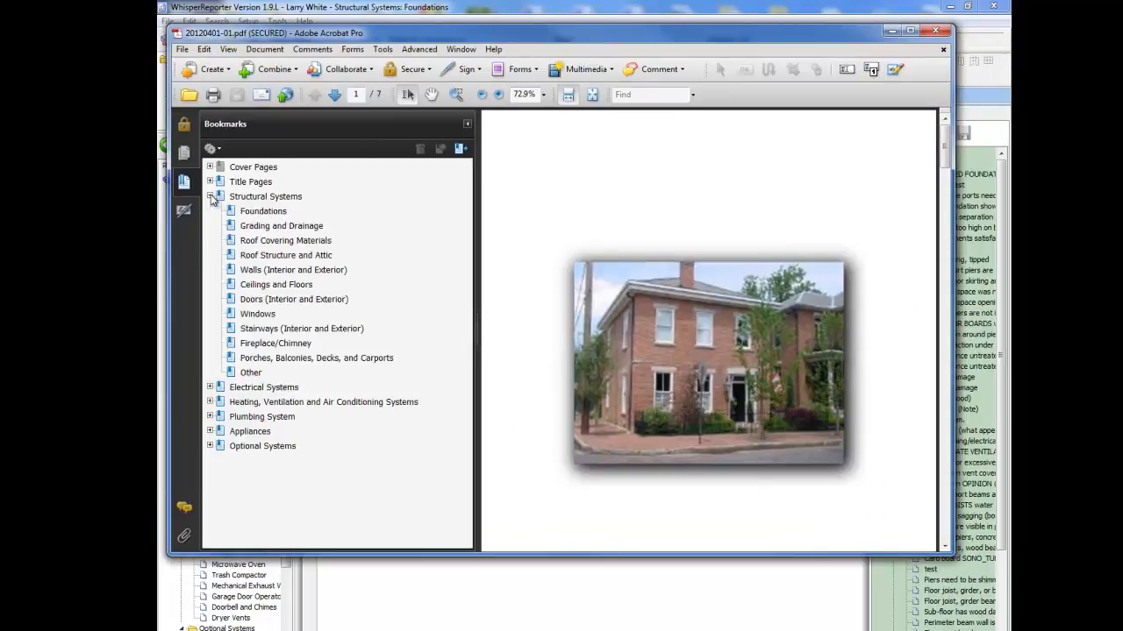
{"action": "left_click", "coordinate": [268, 216]}
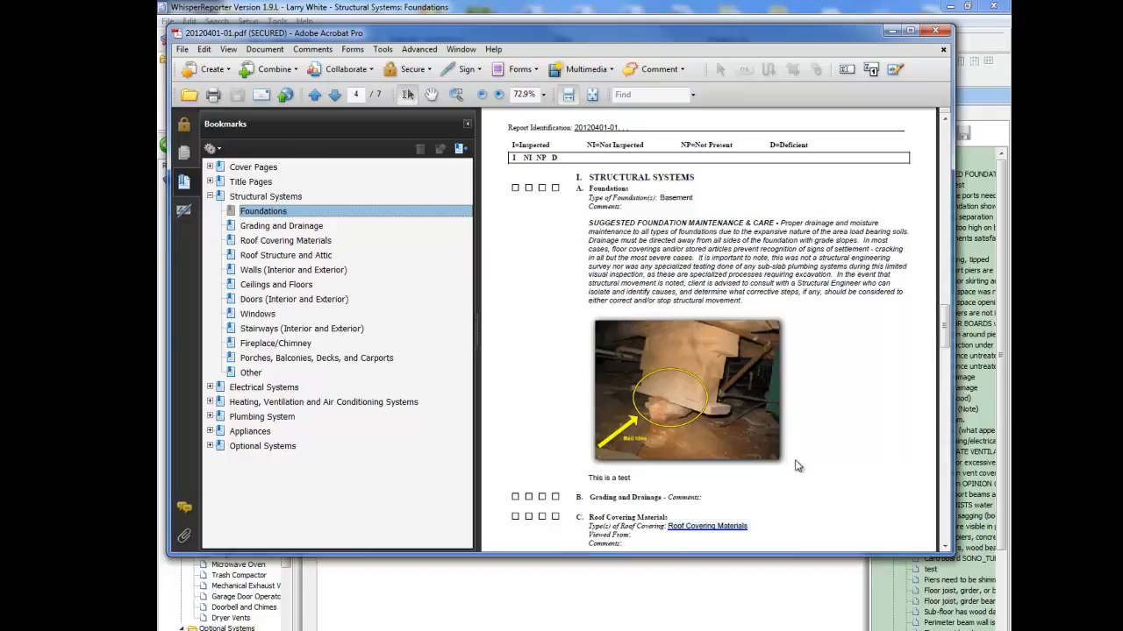
{"action": "left_click_drag", "start_coordinate": [945, 317], "coordinate": [946, 128]}
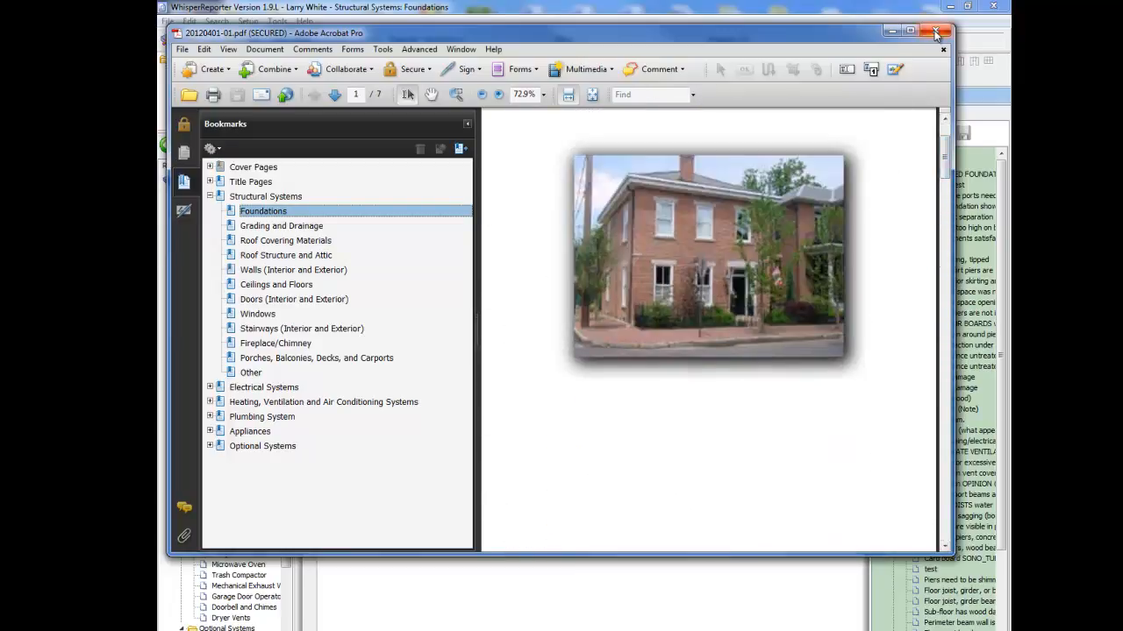
{"action": "left_click", "coordinate": [935, 33]}
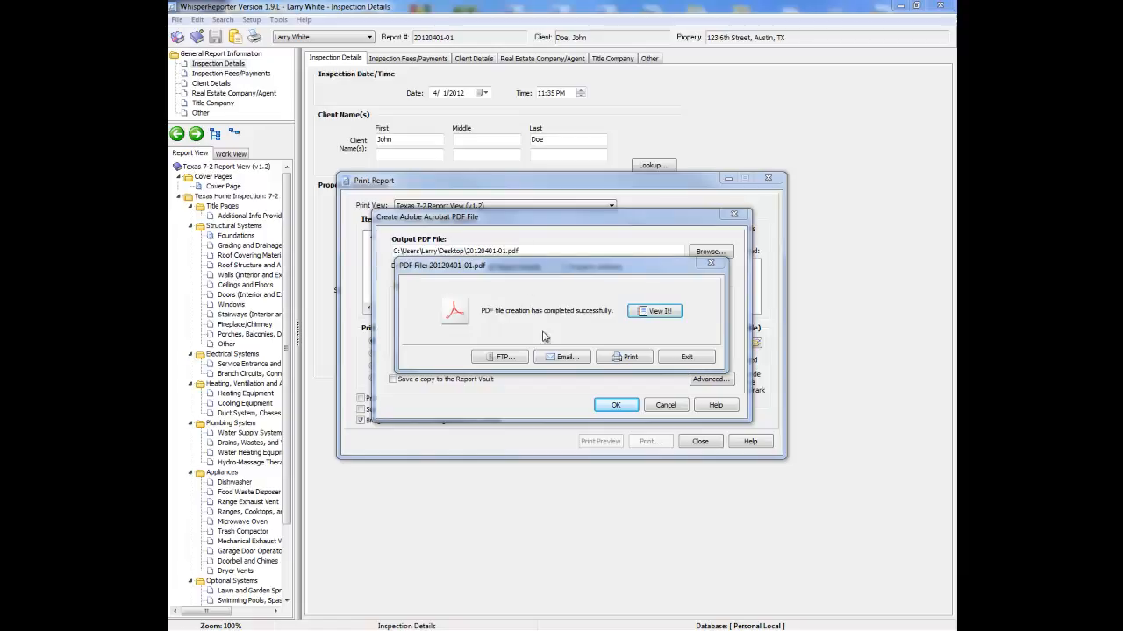
- Prepare an email to Whisper Computer Solutions with the report attached, discard it without saving, and leave the PDF and print dialogs
{"action": "left_click", "coordinate": [570, 360]}
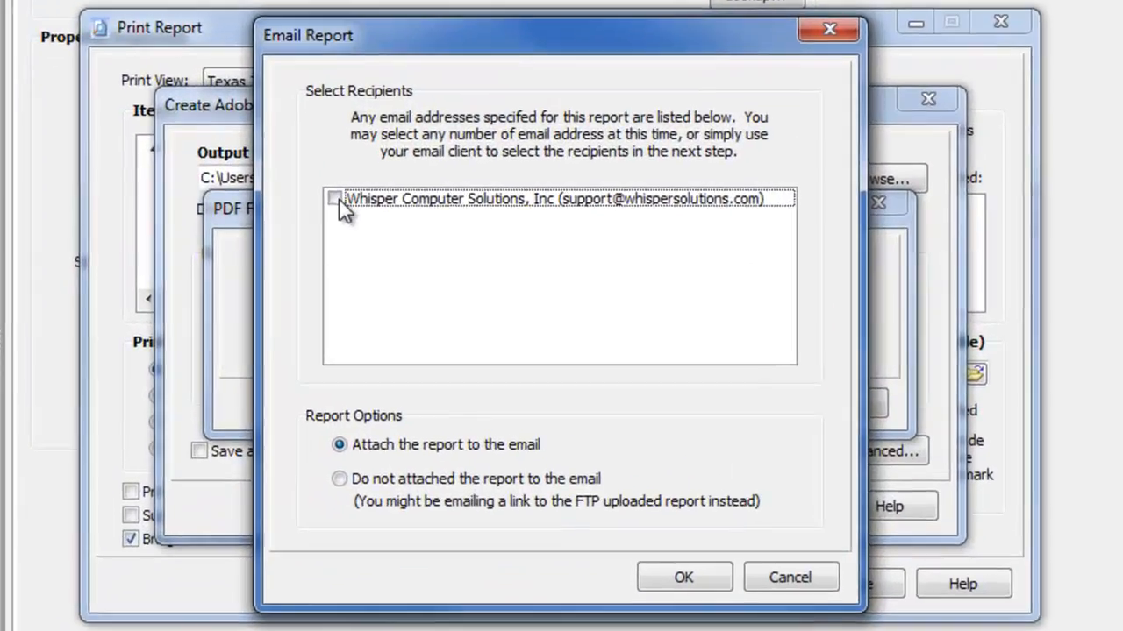
{"action": "left_click", "coordinate": [456, 261]}
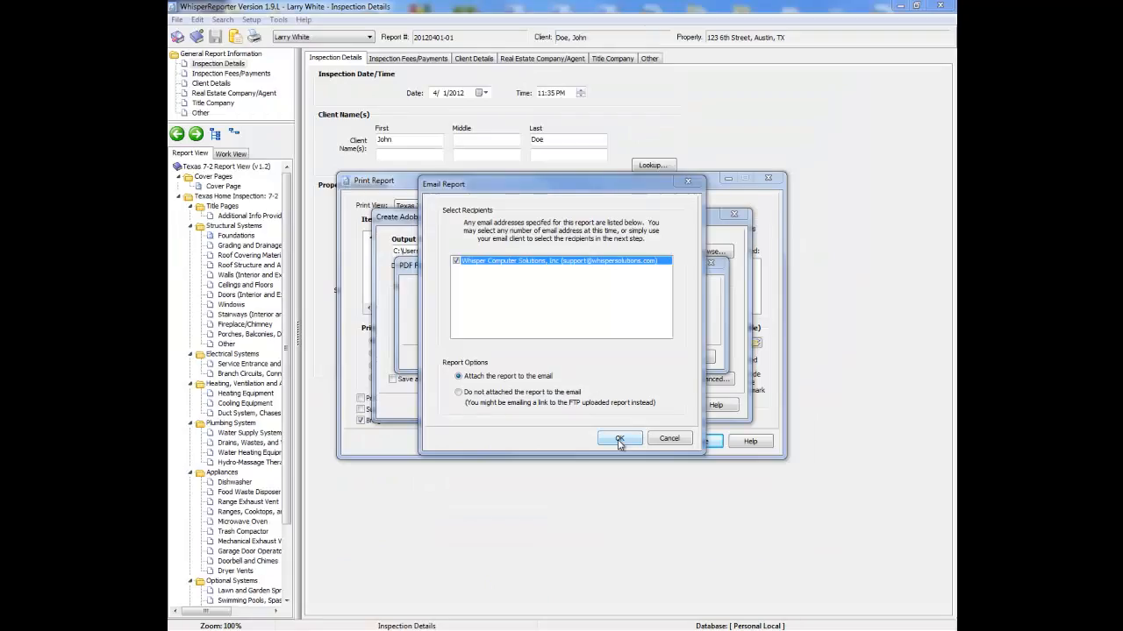
{"action": "left_click", "coordinate": [619, 440]}
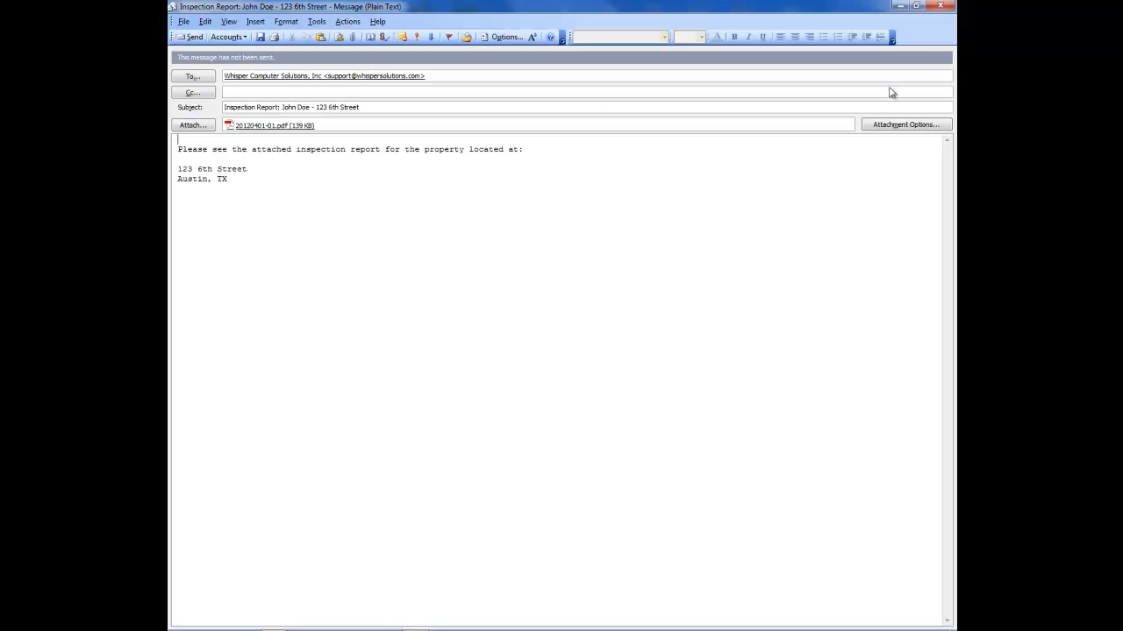
{"action": "left_click", "coordinate": [940, 6]}
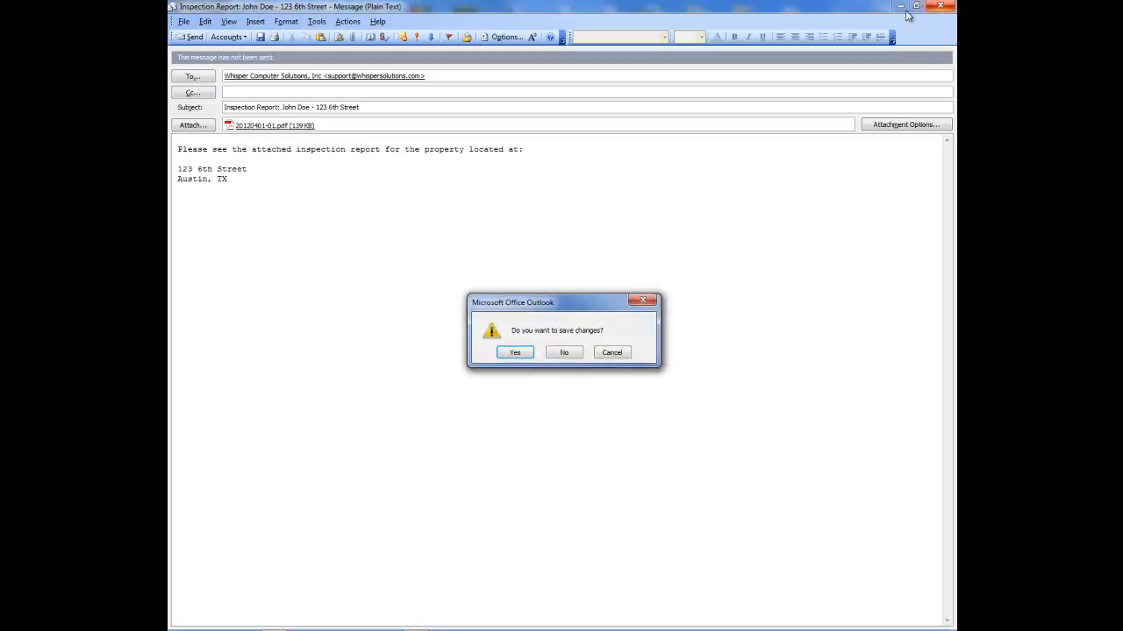
{"action": "left_click", "coordinate": [563, 354]}
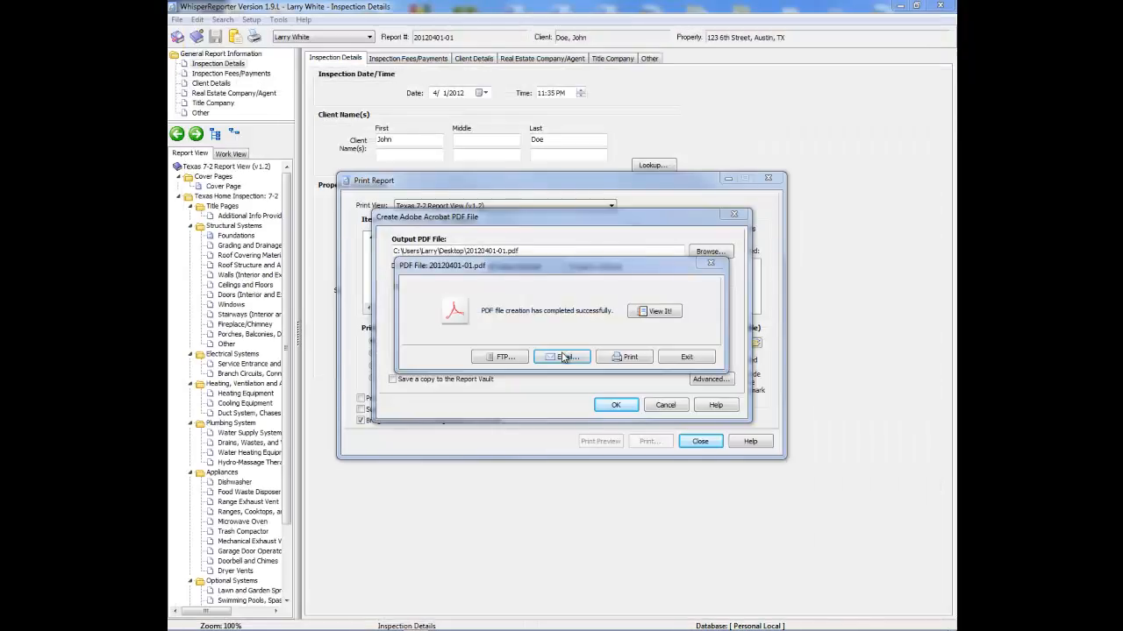
{"action": "left_click", "coordinate": [687, 358]}
{"action": "left_click", "coordinate": [699, 441]}
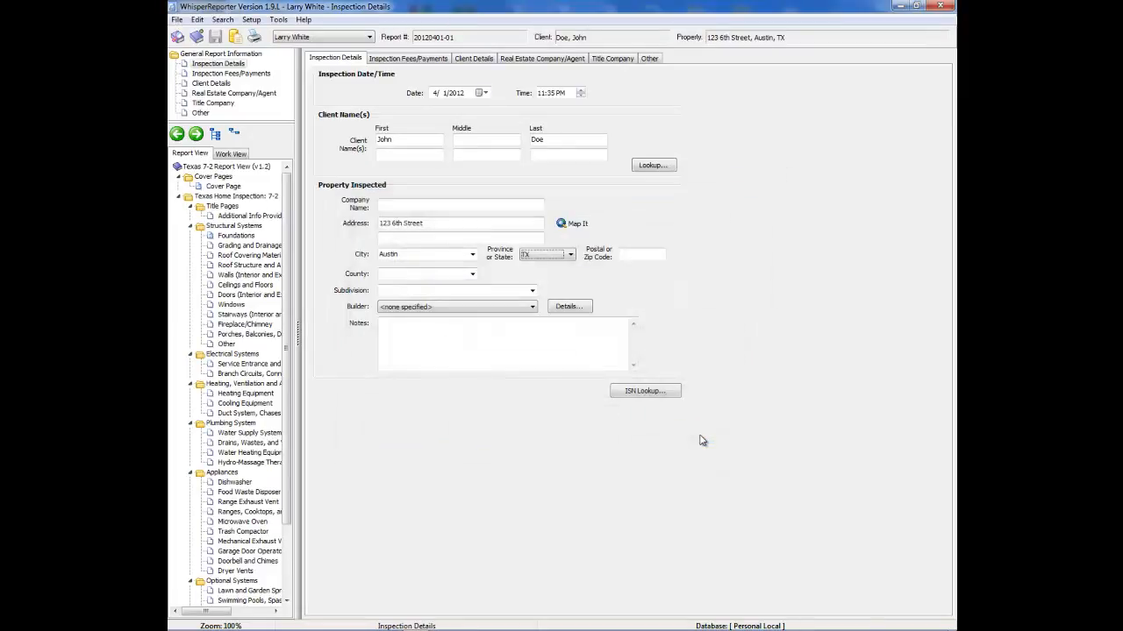
- Return to the Foundations section and look over the Report Designer options without opening any of them
{"action": "left_click", "coordinate": [238, 236]}
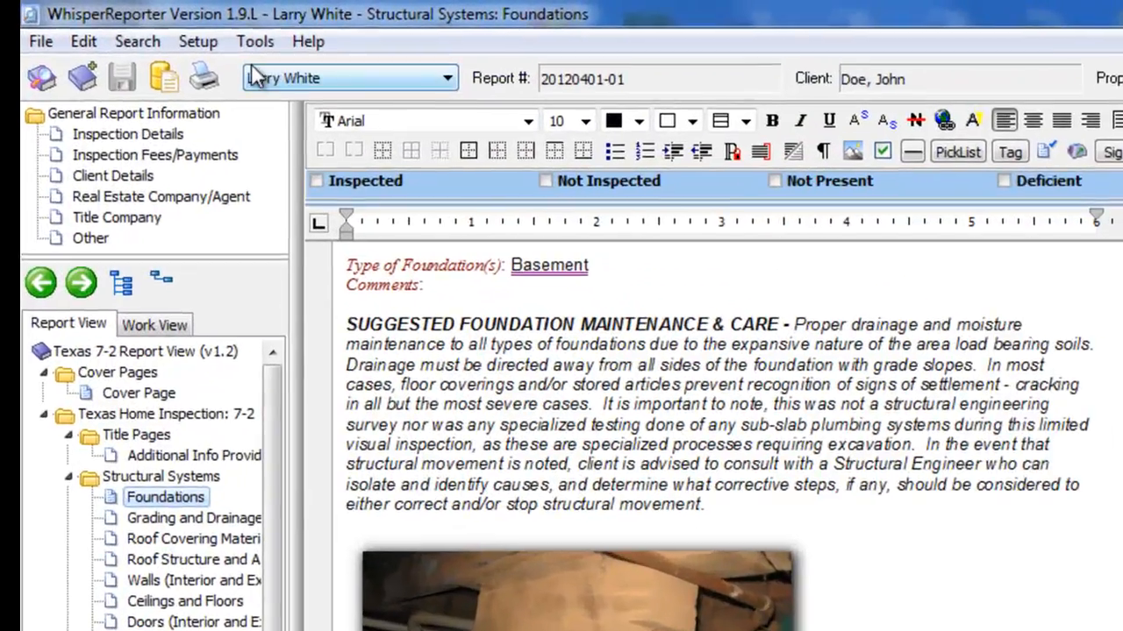
{"action": "left_click", "coordinate": [278, 19]}
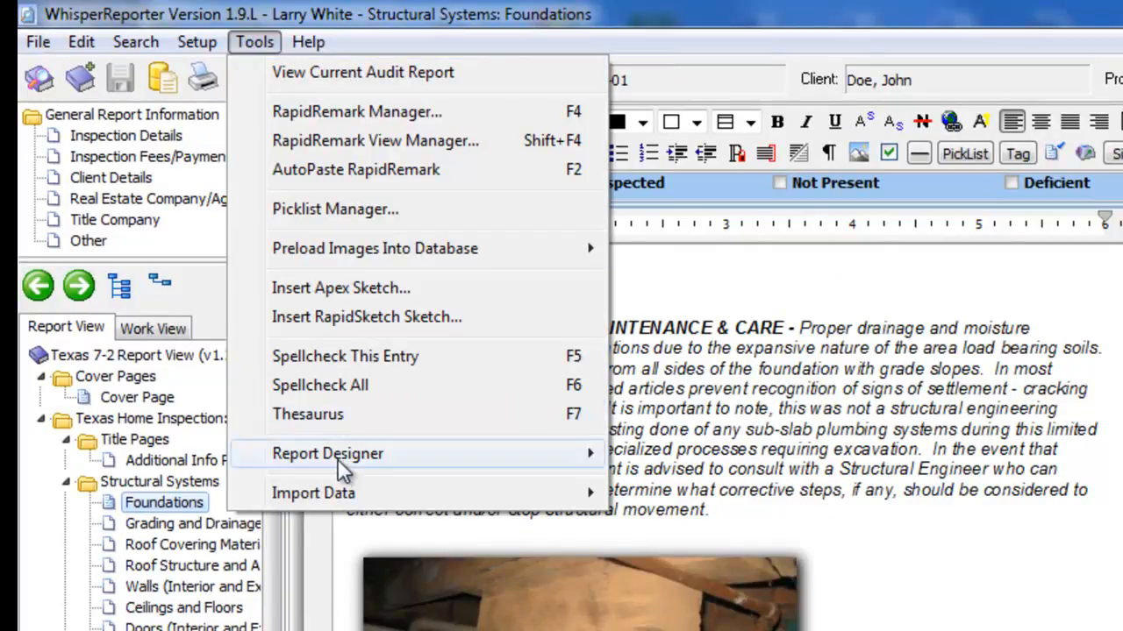
{"action": "mouse_move", "coordinate": [342, 469]}
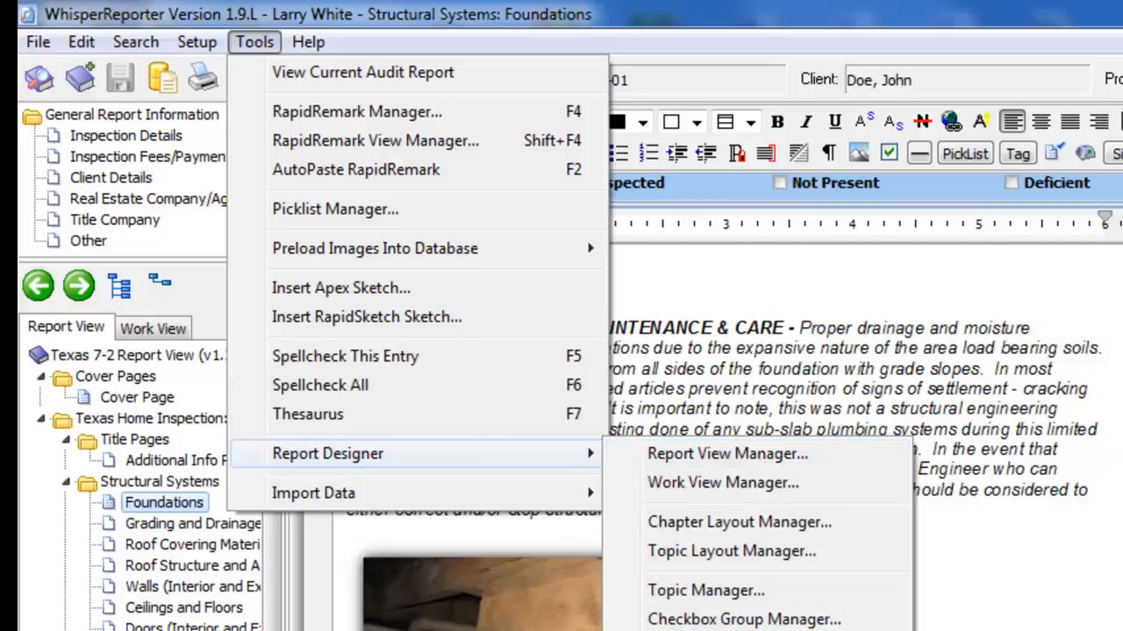
{"action": "left_click", "coordinate": [1059, 450]}
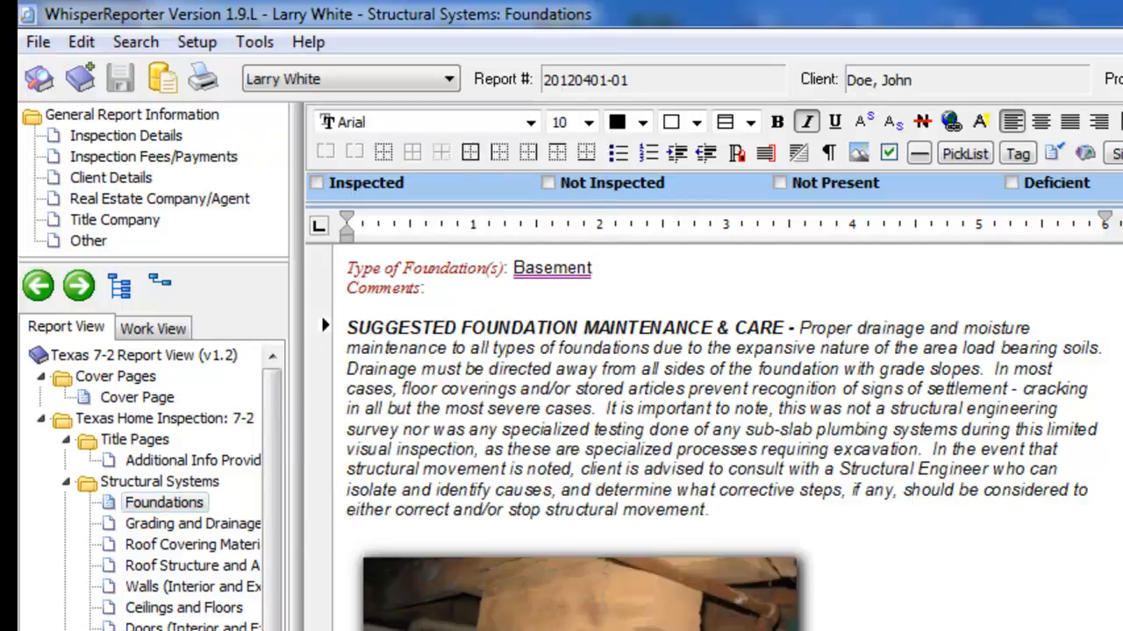